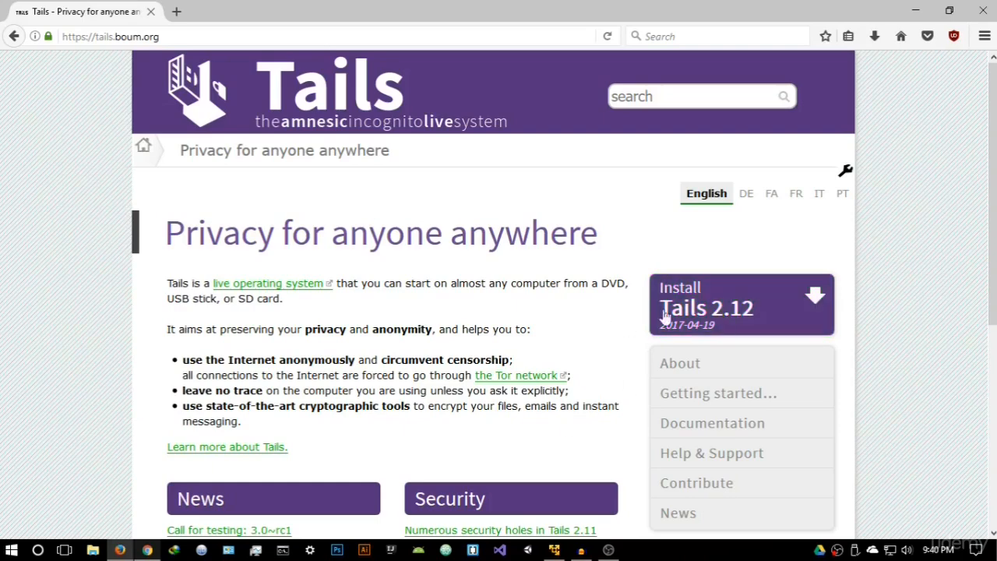
- Open the Tails 2.12 installation assistant, view its download-only page, and return to the welcome page
left_click(744, 325)
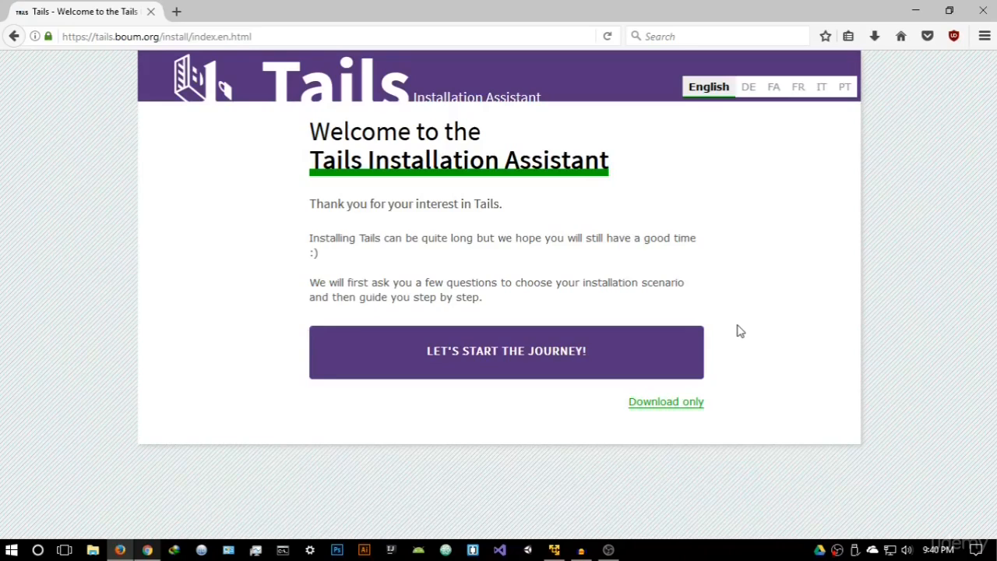
left_click(682, 408)
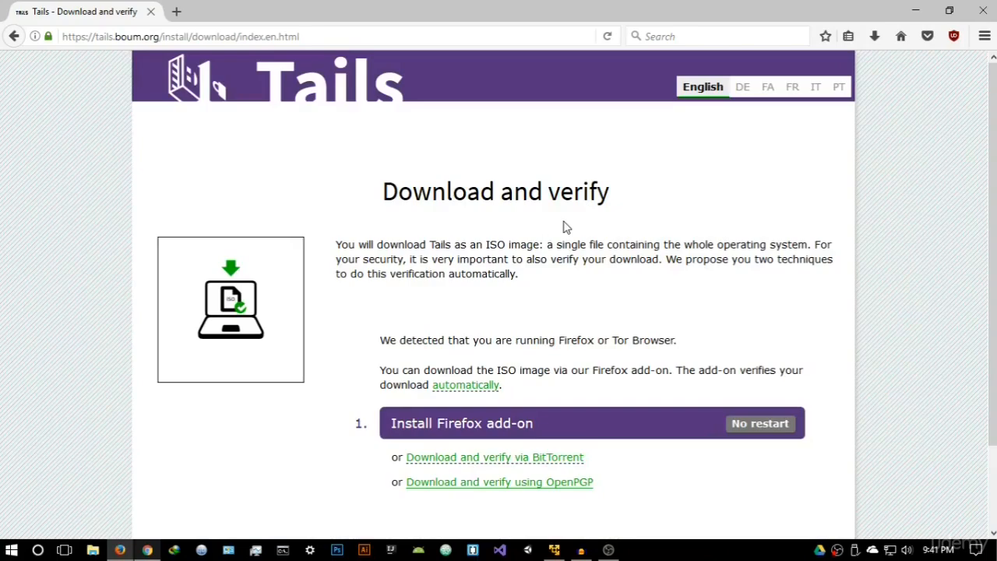
scroll(566, 226, "down", 2)
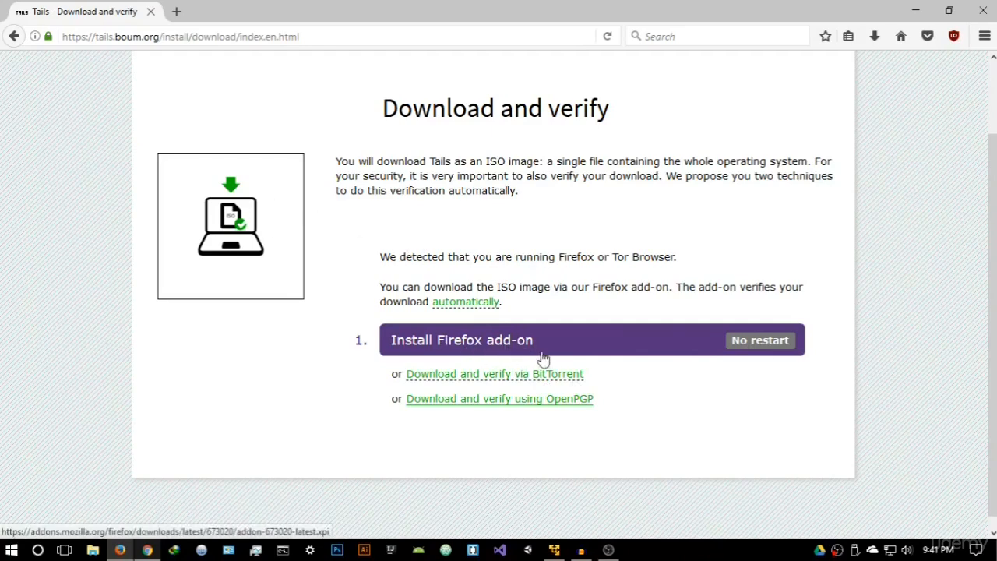
left_click(15, 36)
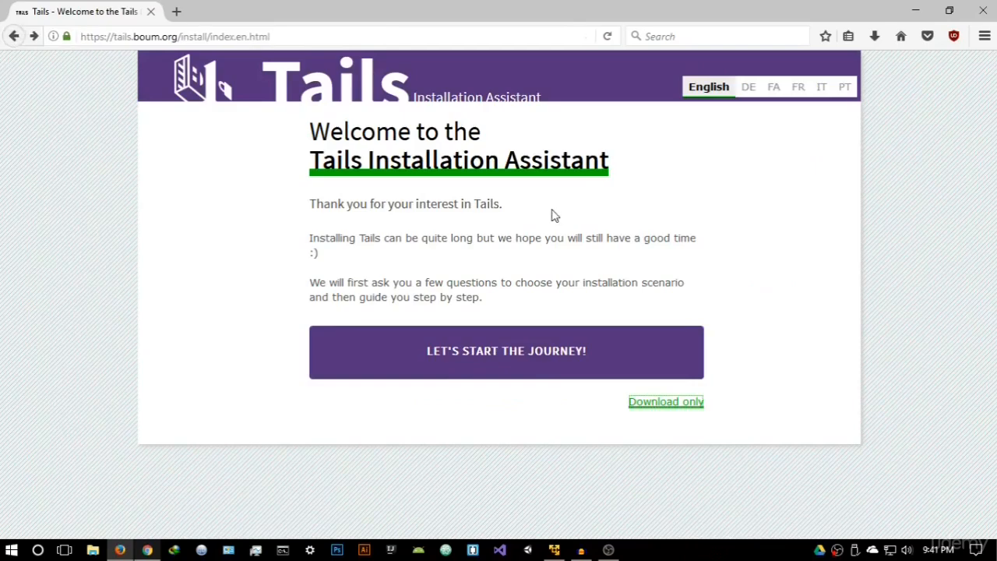
- Start the guided installation with Windows as the operating system and choose to download and install from Windows
left_click(500, 352)
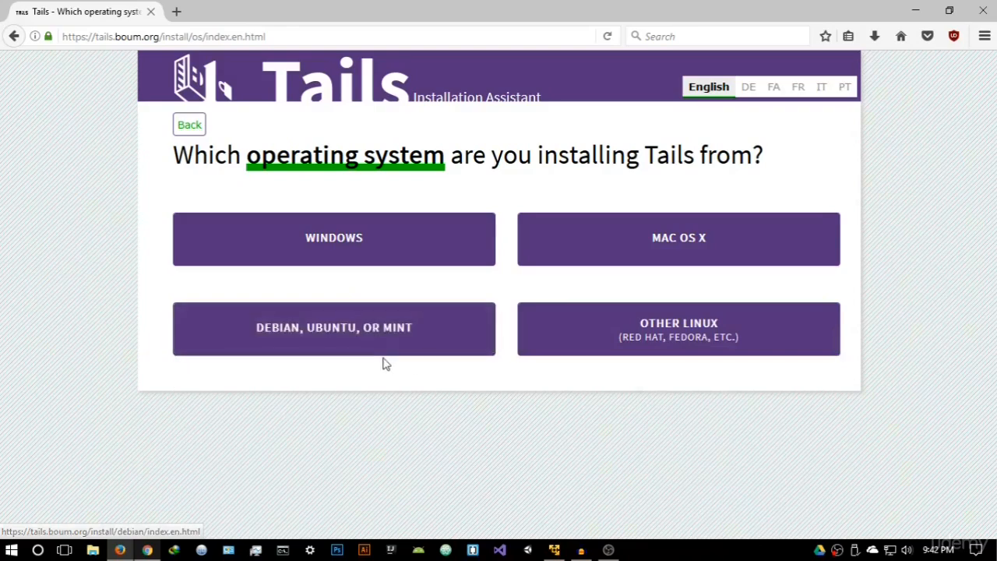
left_click(360, 247)
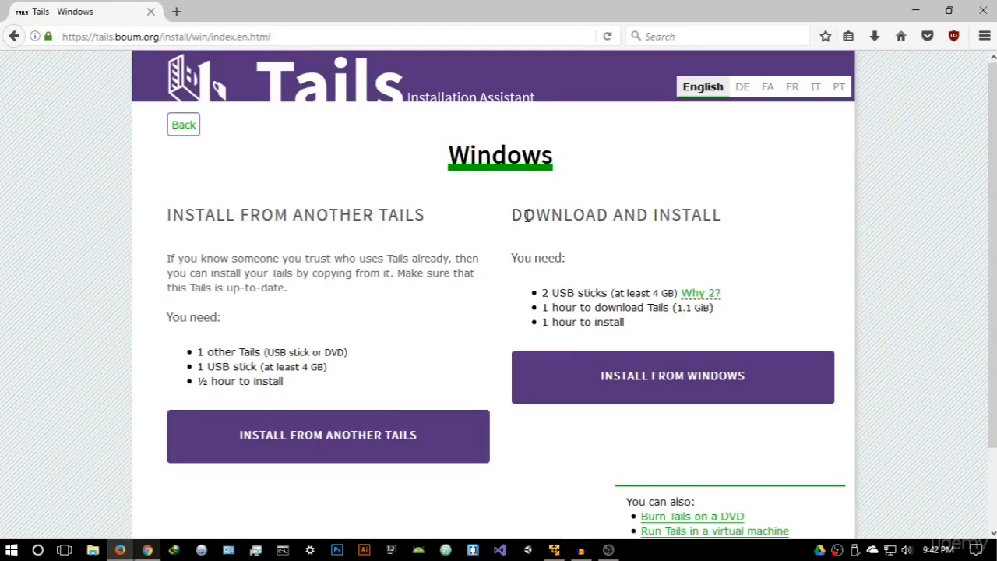
left_click_drag(511, 217, 708, 218)
left_click(726, 240)
left_click(699, 381)
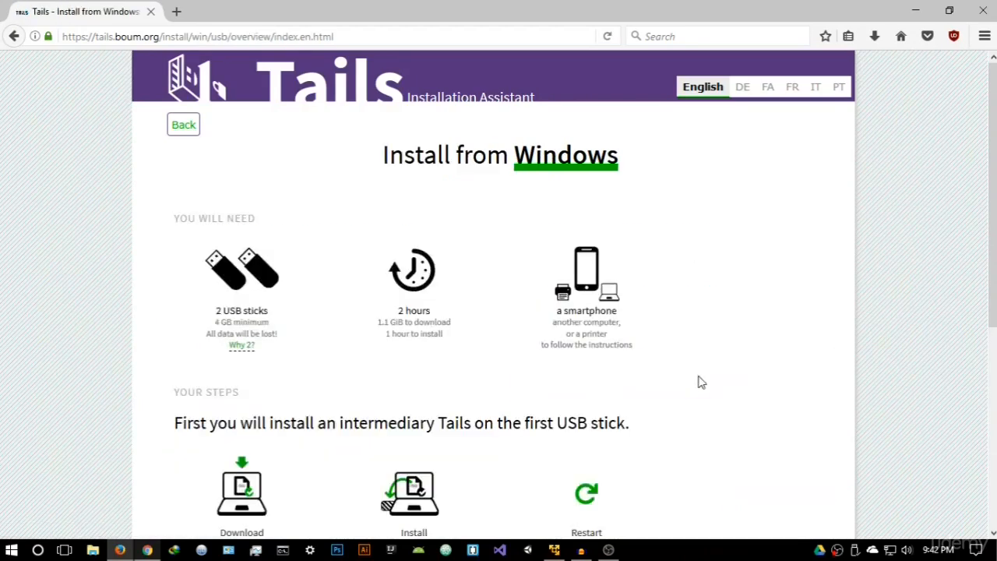
- Review the requirements and steps for installing from Windows, and continue to the detailed instructions
left_click_drag(174, 223, 258, 222)
left_click(274, 238)
scroll(389, 362, "down", 5)
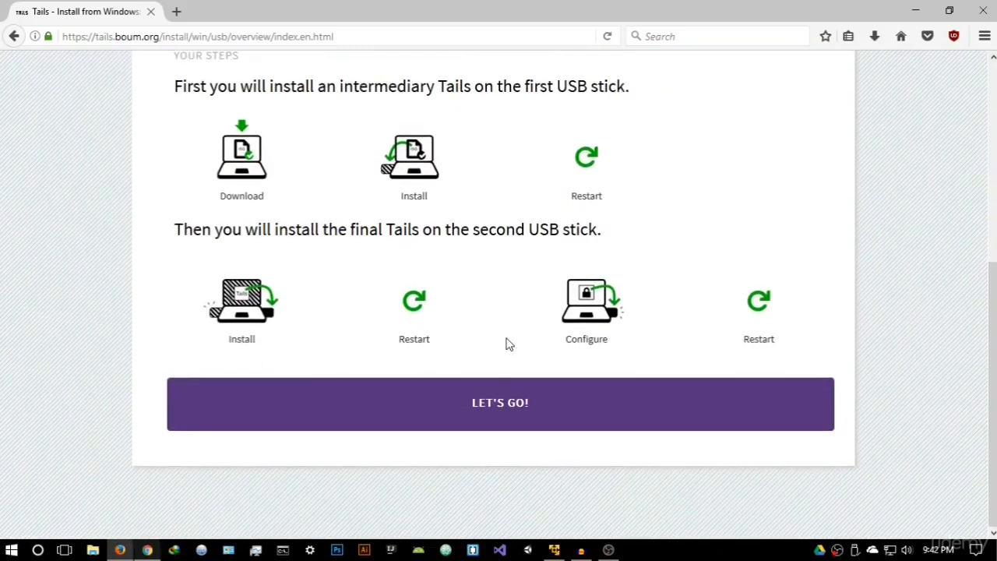
left_click(530, 414)
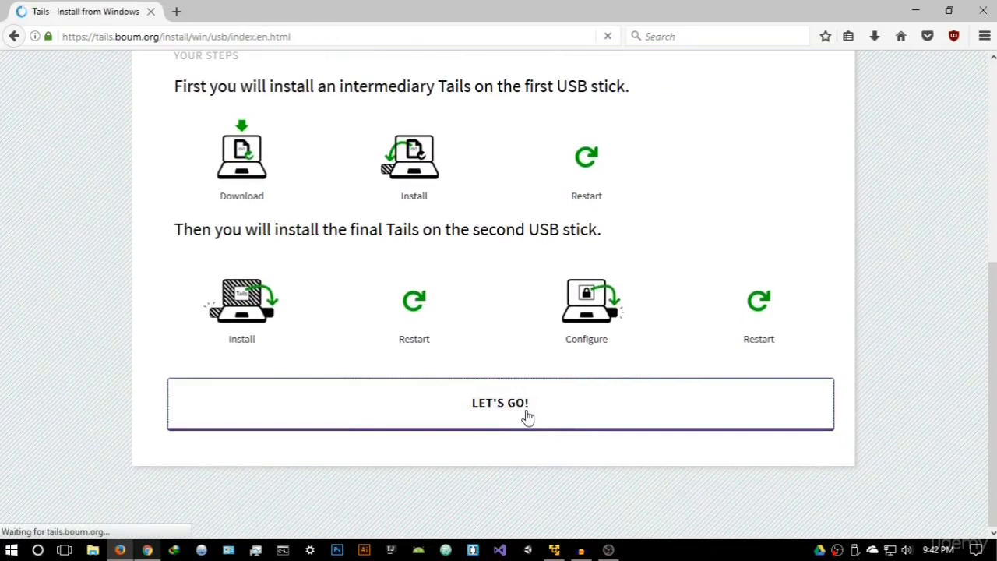
- Install the Tails Download and Verify add-on from step 1/7, allowing the site to install software
scroll(447, 300, "down", 3)
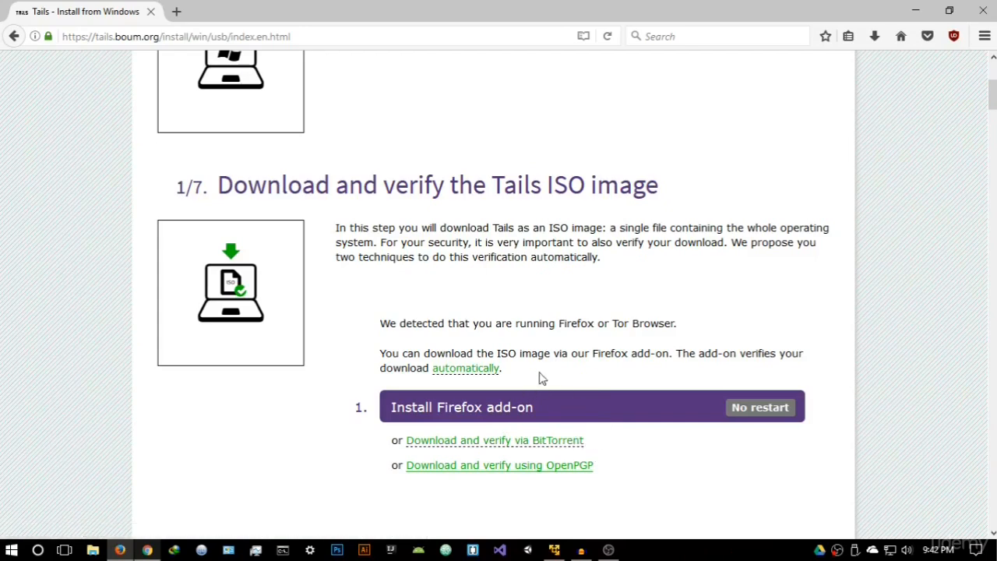
left_click(759, 413)
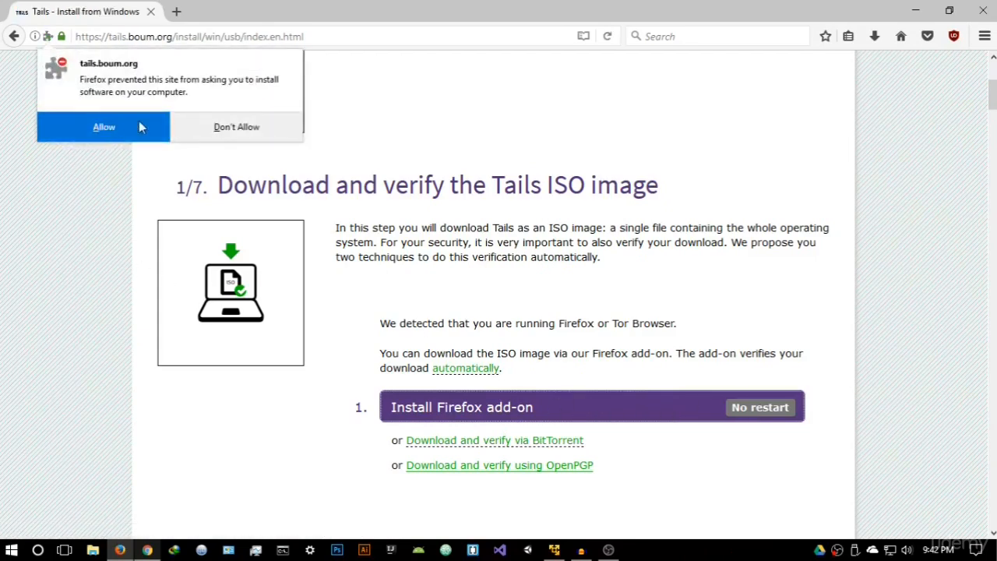
left_click(121, 129)
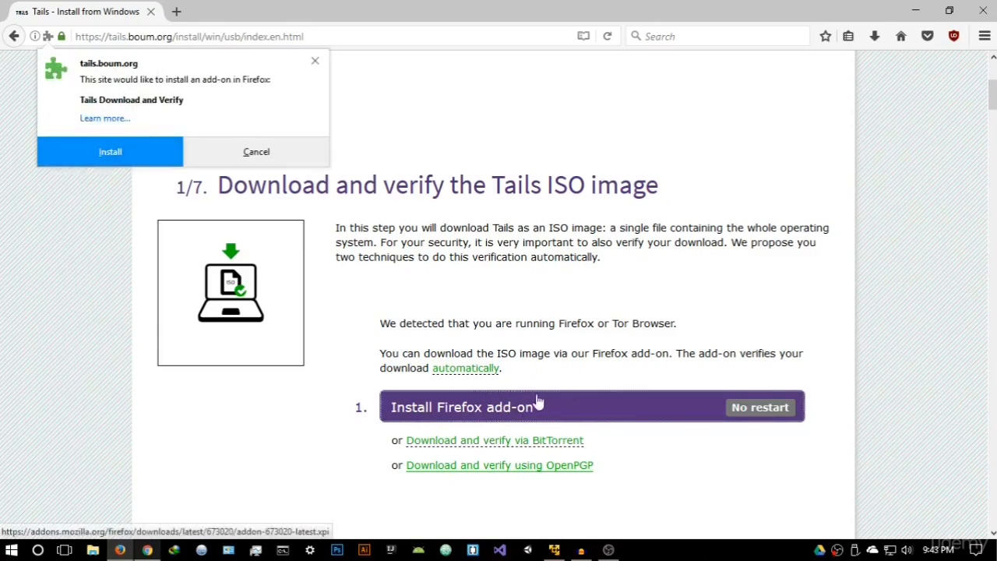
left_click(110, 151)
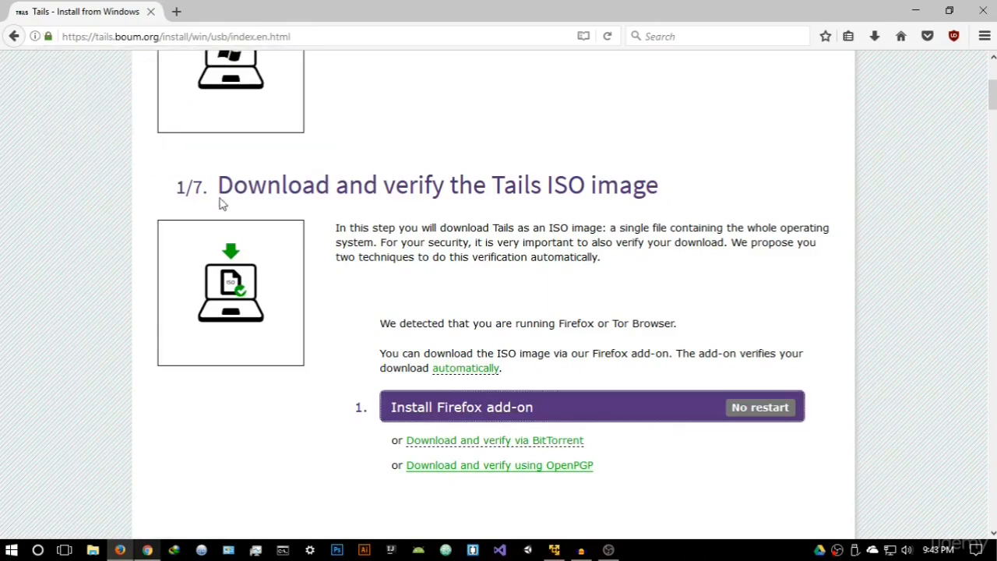
left_click(189, 131)
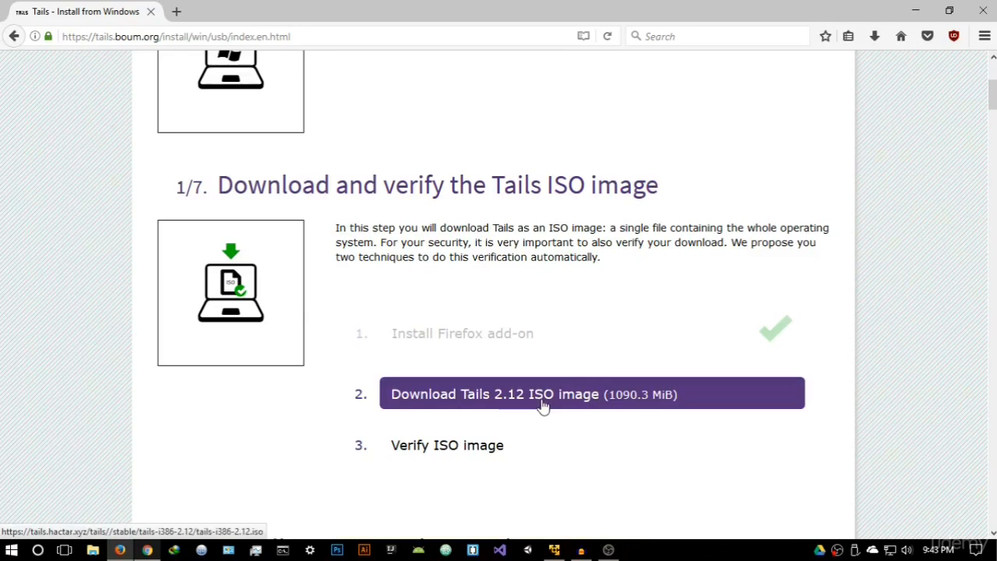
left_click_drag(549, 398, 534, 364)
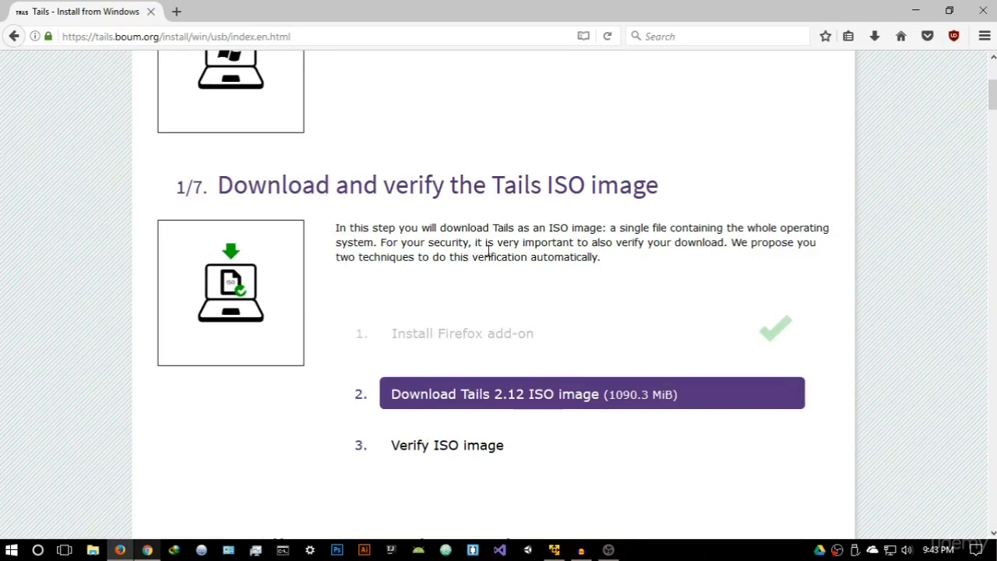
left_click(929, 14)
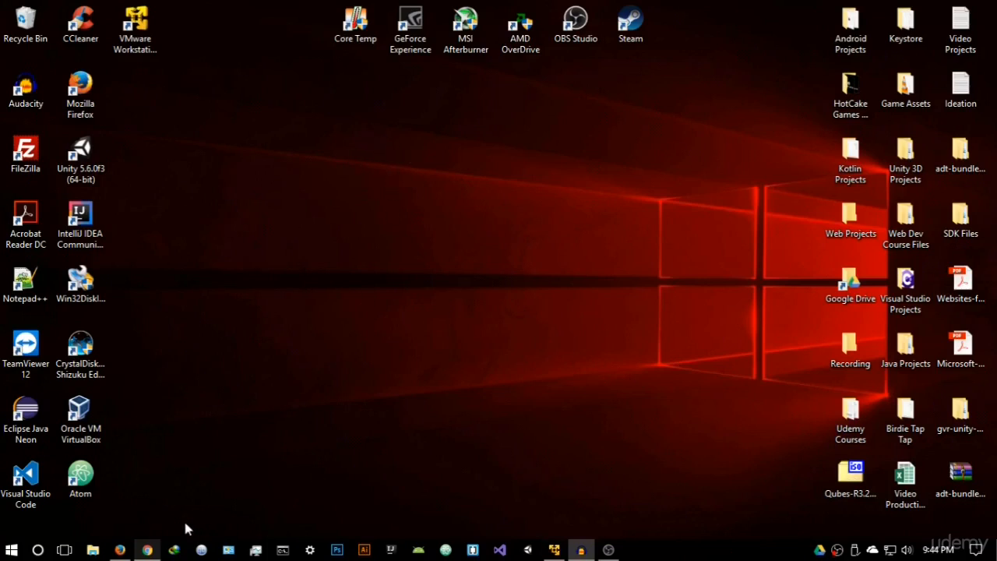
left_click(130, 551)
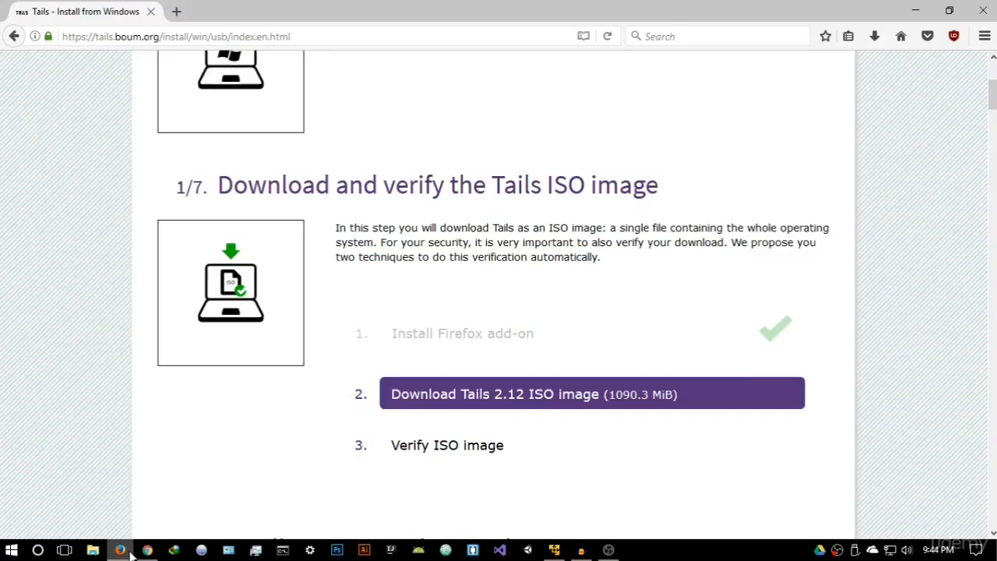
- Download Universal-USB-Installer.exe from the intermediary Tails section through a new tab, saving the file and closing that tab
scroll(418, 371, "up", 5)
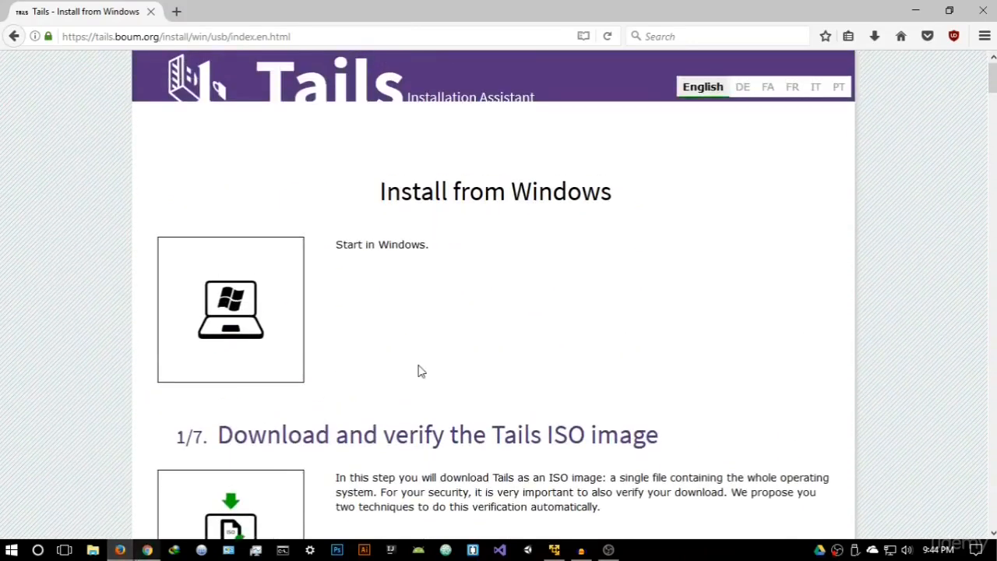
scroll(418, 371, "down", 10)
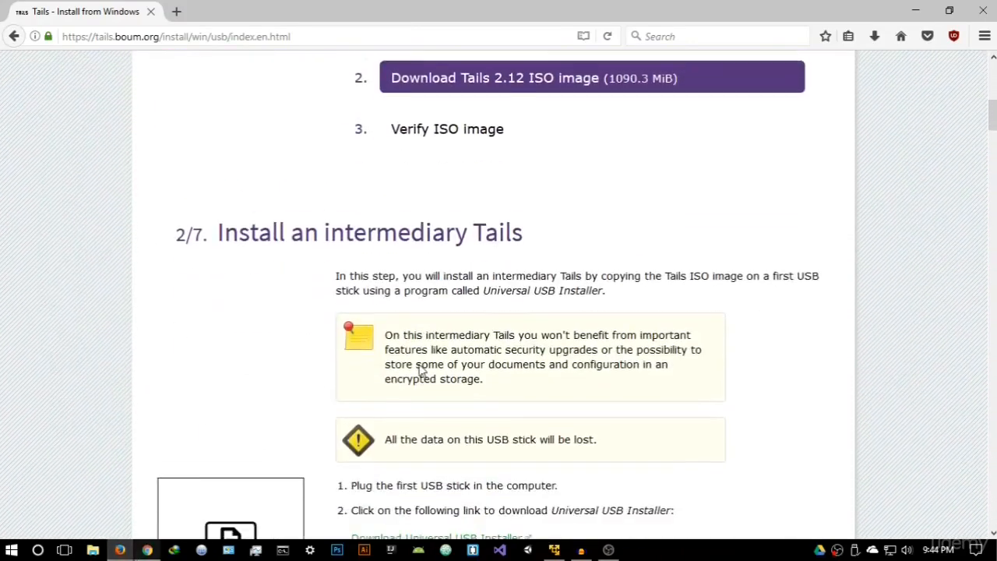
scroll(420, 365, "down", 4)
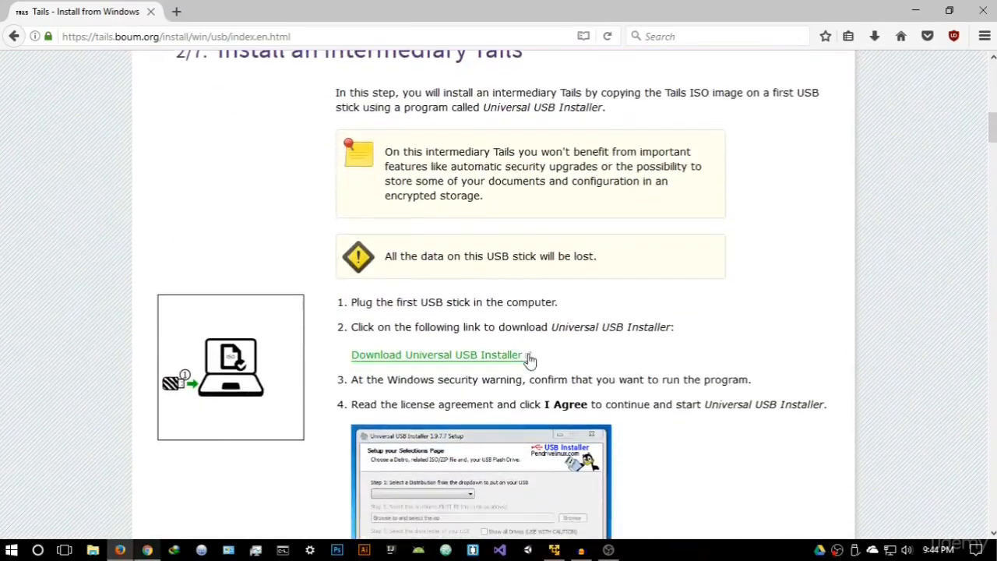
scroll(439, 363, "up", 5)
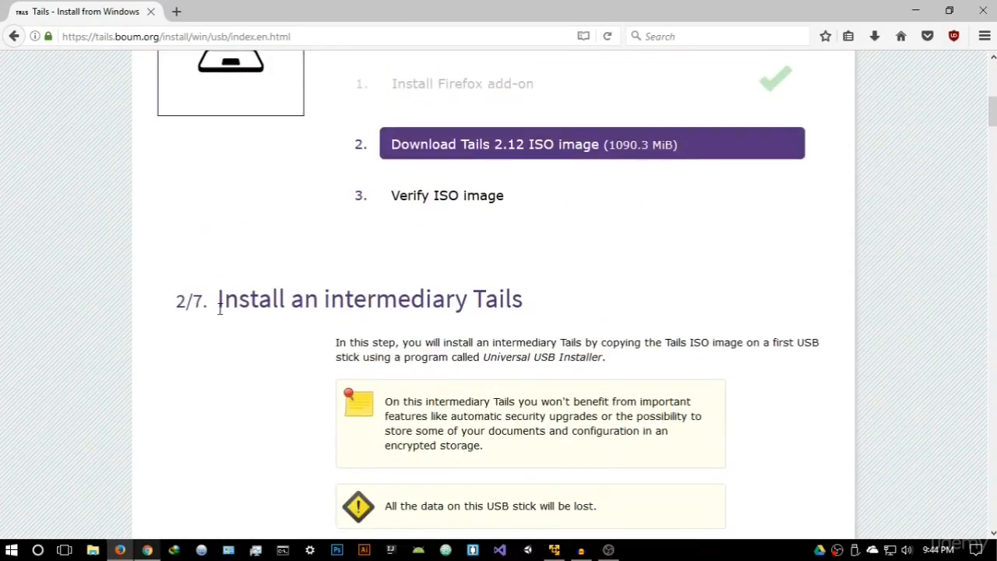
scroll(565, 320, "down", 4)
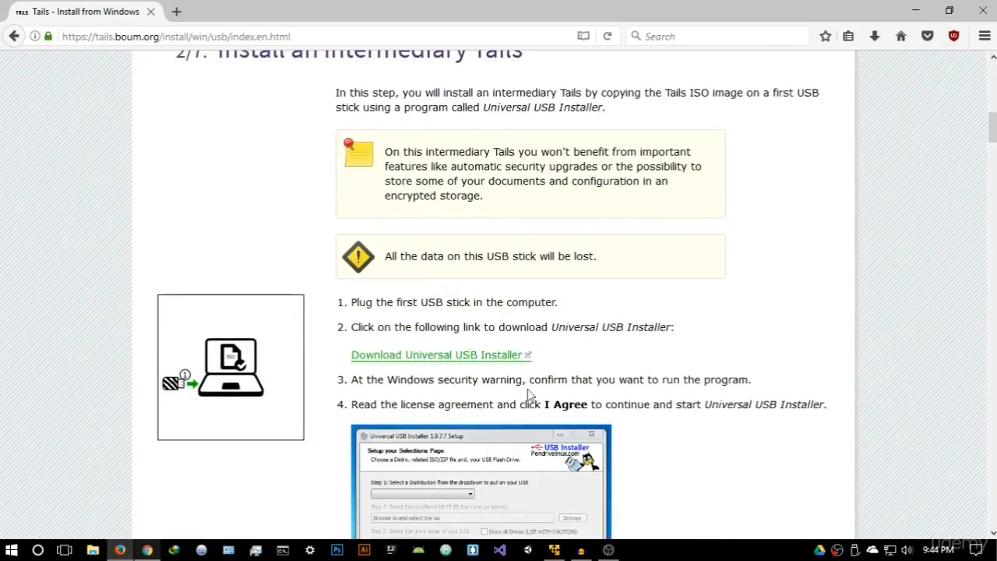
right_click(435, 360)
left_click(477, 370)
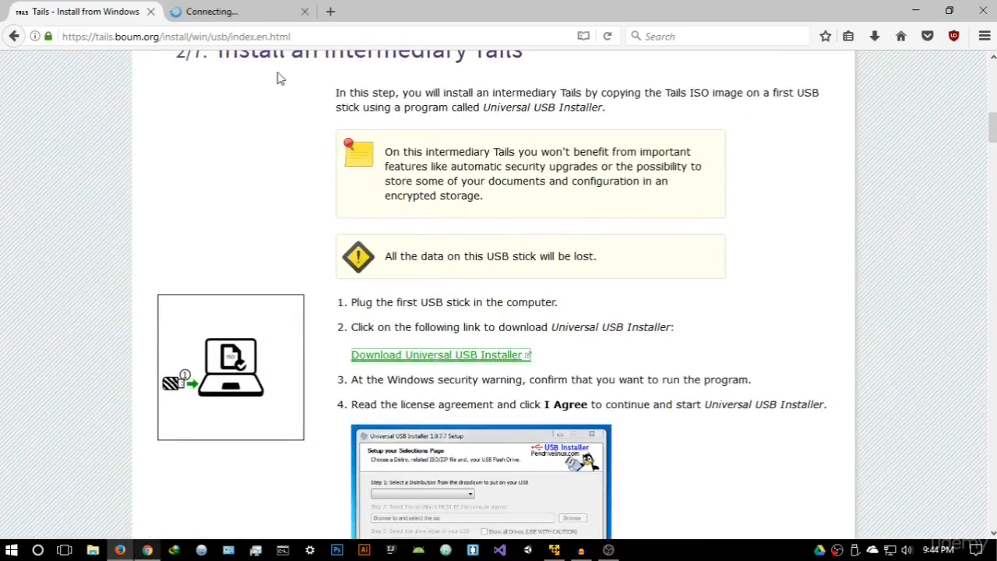
left_click(256, 12)
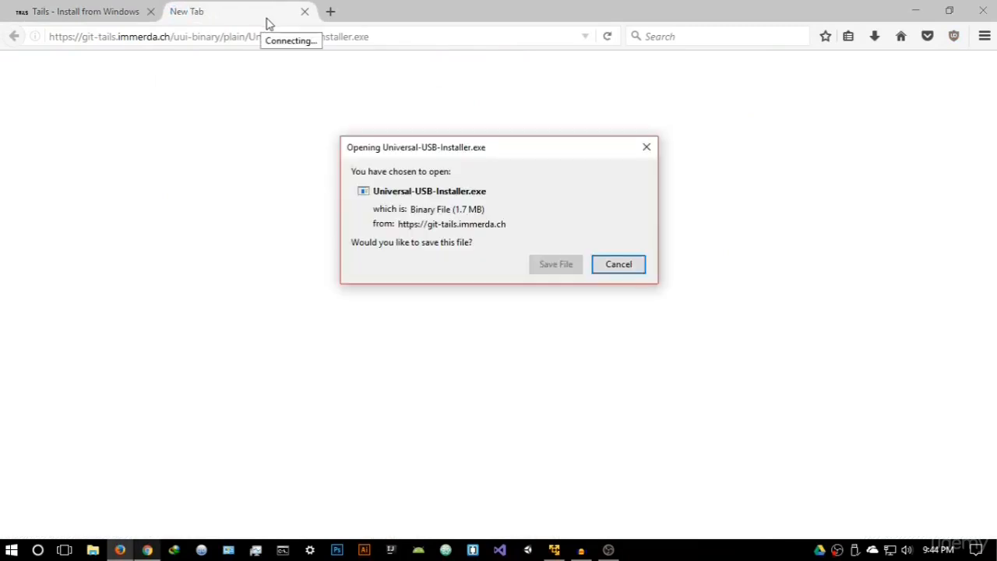
left_click(550, 265)
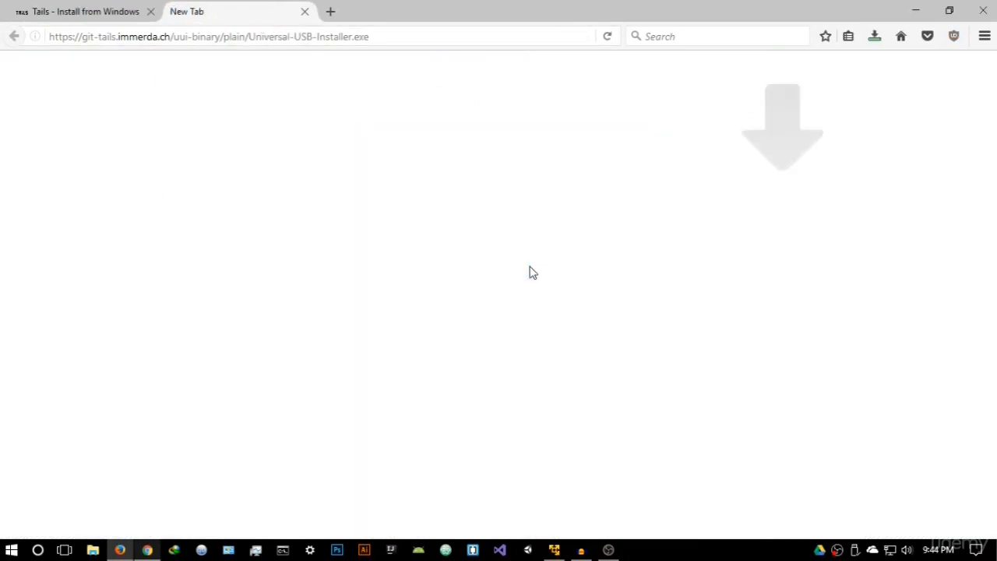
left_click(304, 12)
- Run the downloaded Universal USB Installer, accept its license agreement, and minimize the browser behind it
left_click(874, 35)
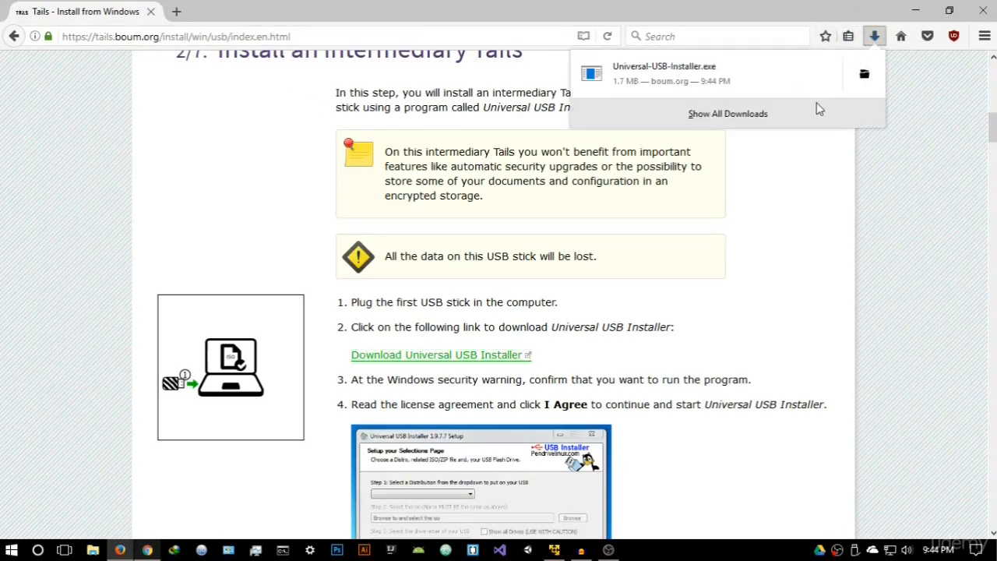
left_click(762, 85)
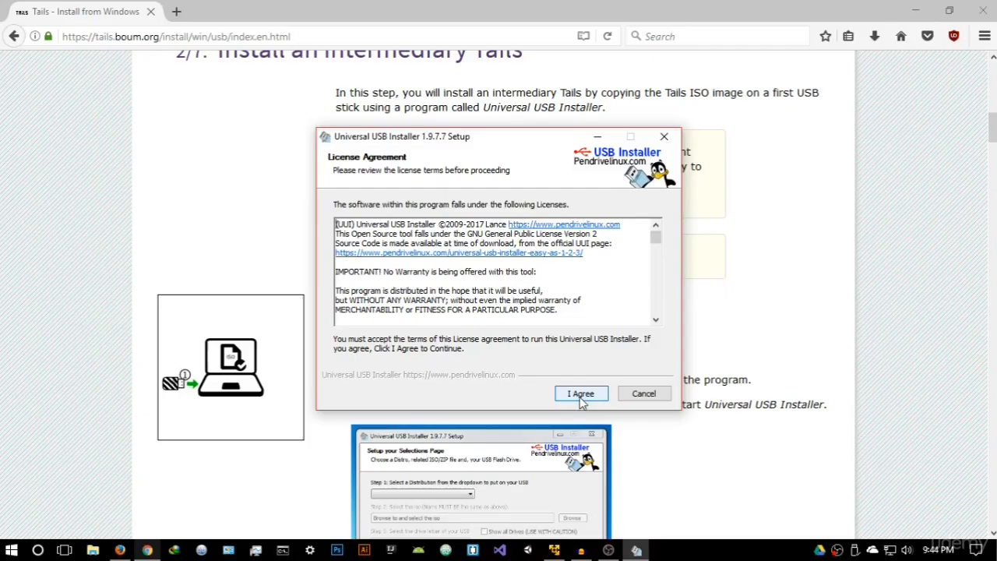
left_click(581, 396)
left_click_drag(504, 144, 564, 149)
left_click(916, 11)
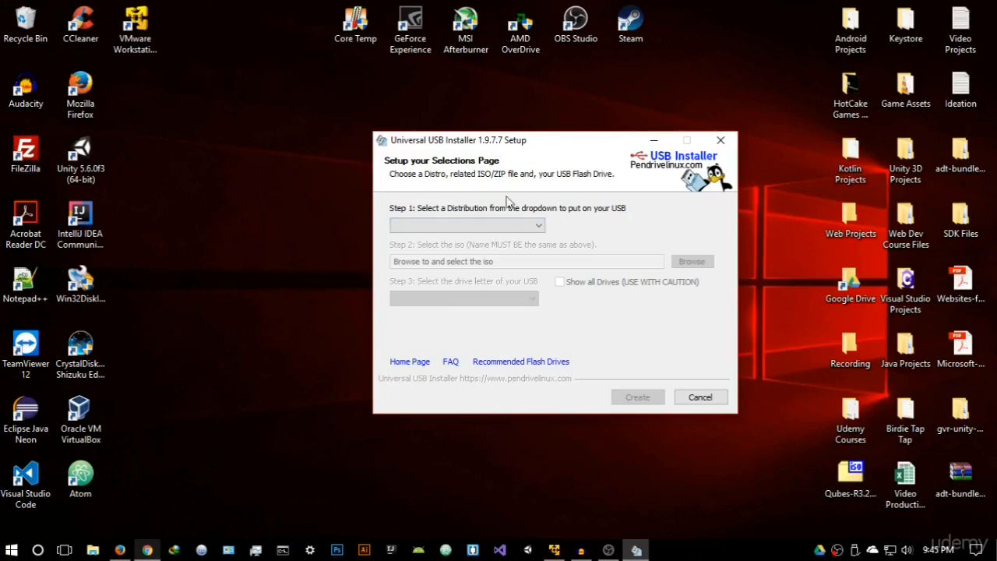
- Select Tails as the distribution to put on the USB stick
left_click_drag(533, 148, 516, 133)
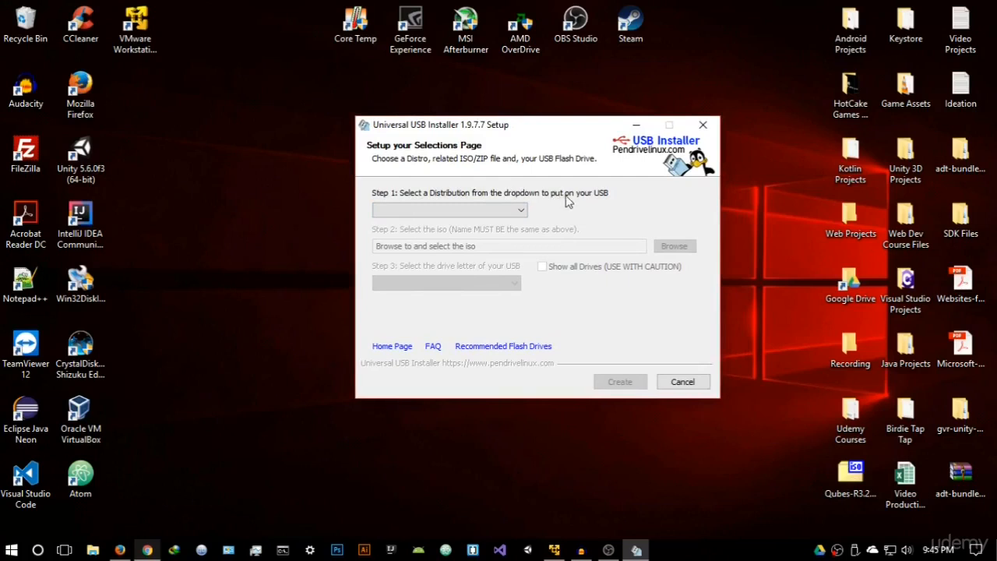
left_click(494, 211)
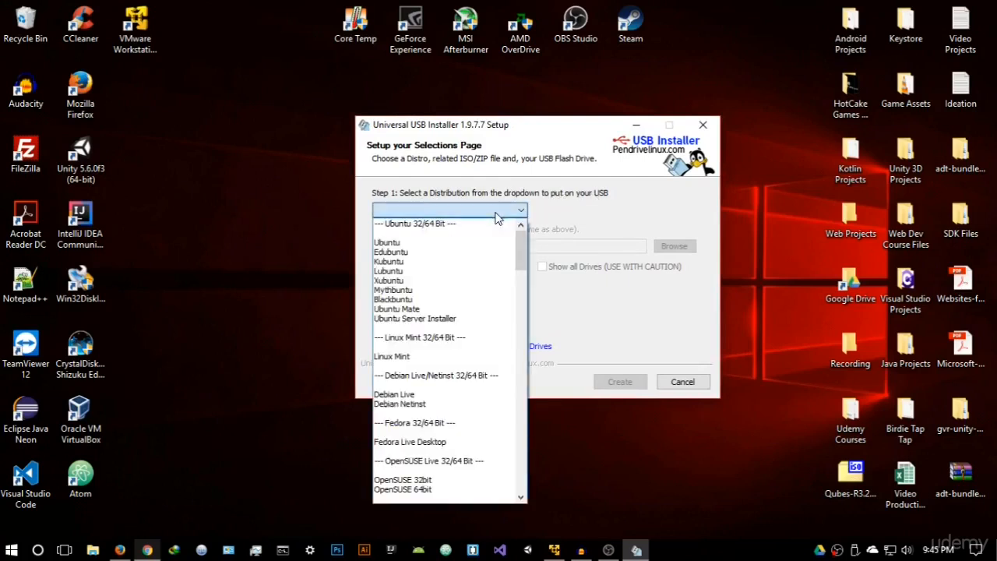
left_click_drag(521, 252, 521, 396)
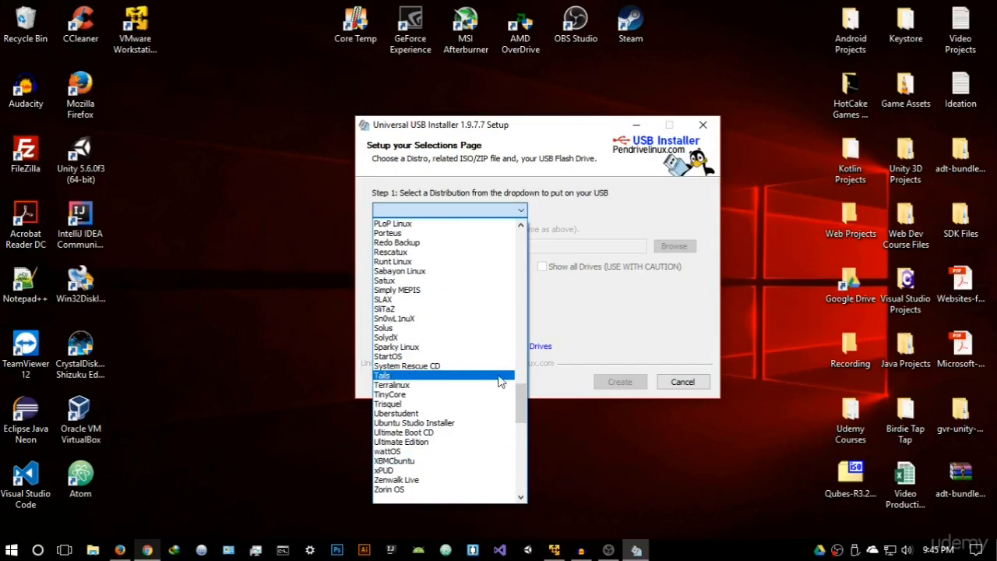
mouse_move(522, 388)
left_mouse_down()
mouse_move(541, 296)
mouse_move(519, 385)
left_mouse_up()
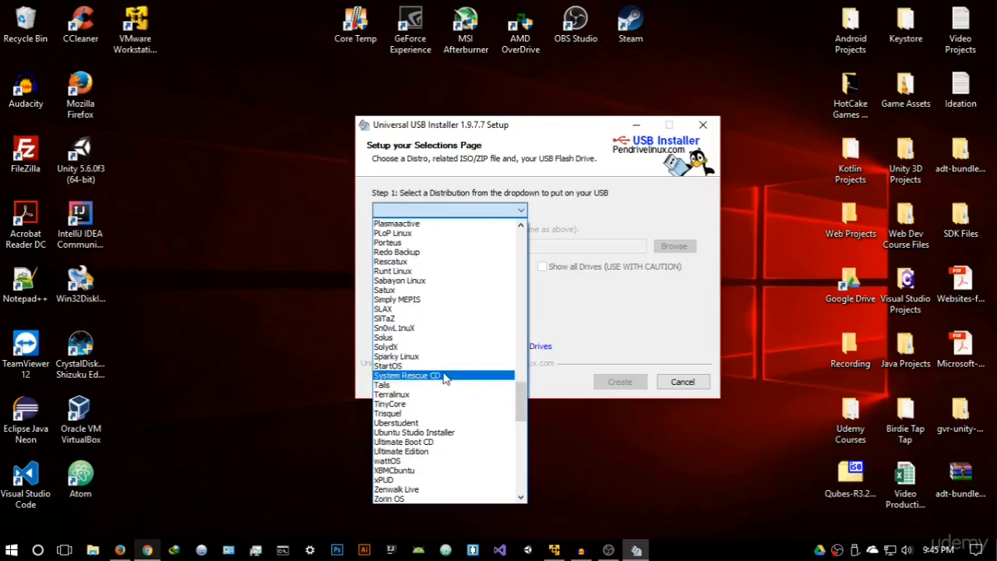
left_click(387, 386)
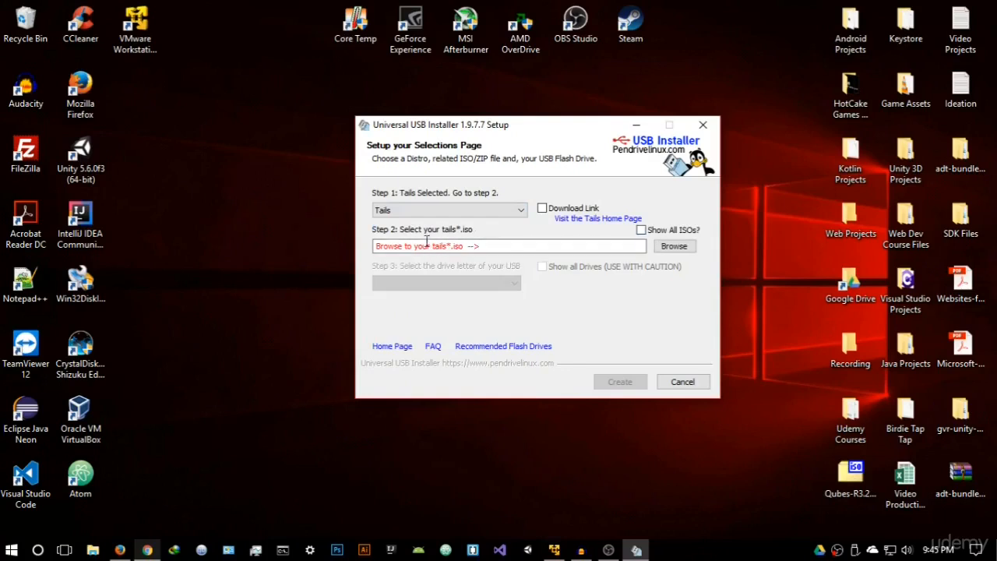
- Load the tails-i386-2.12 ISO from the tails-i386-2.12 folder in Downloads as the installer's source image
left_click(668, 252)
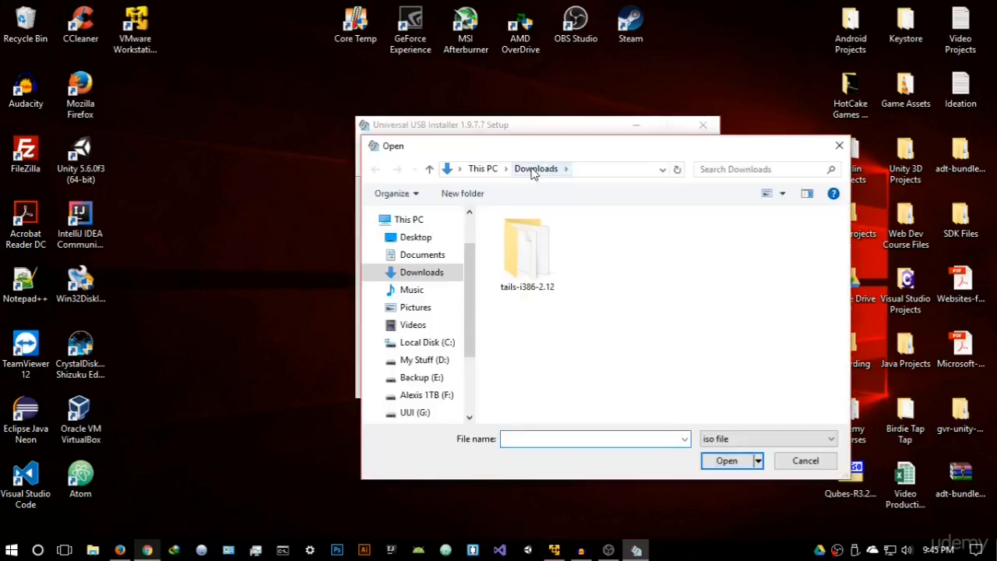
double_click(538, 263)
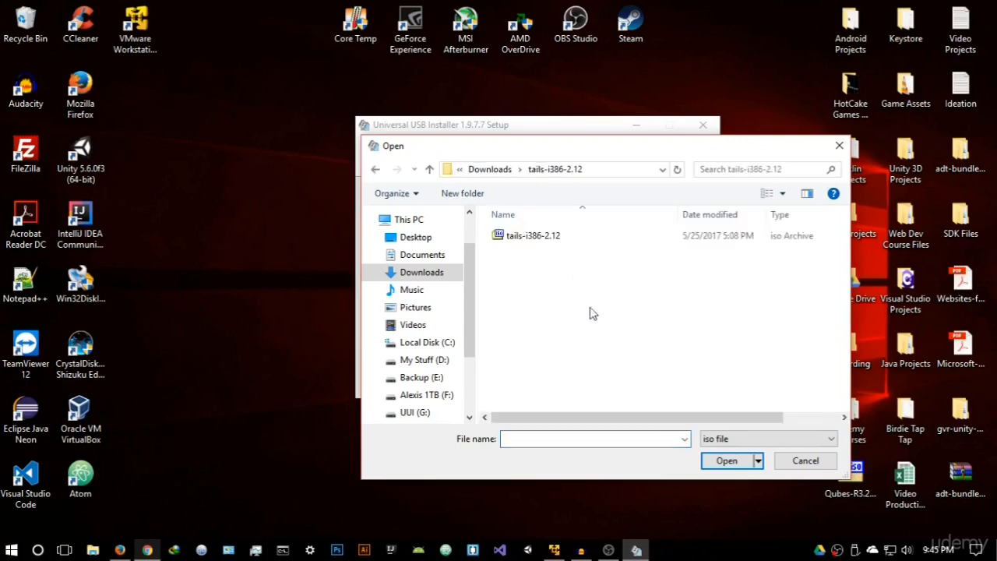
left_click(537, 240)
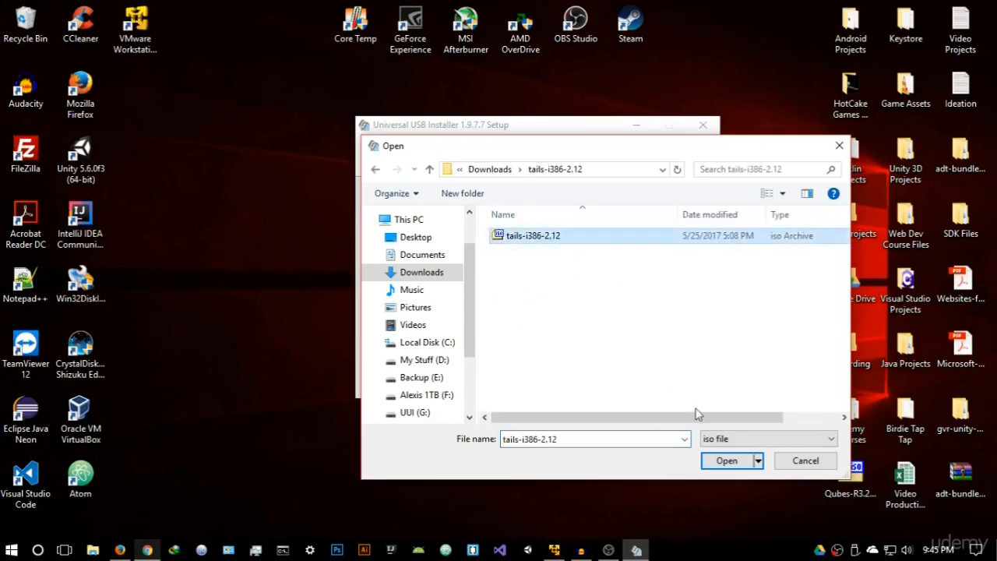
left_click(717, 466)
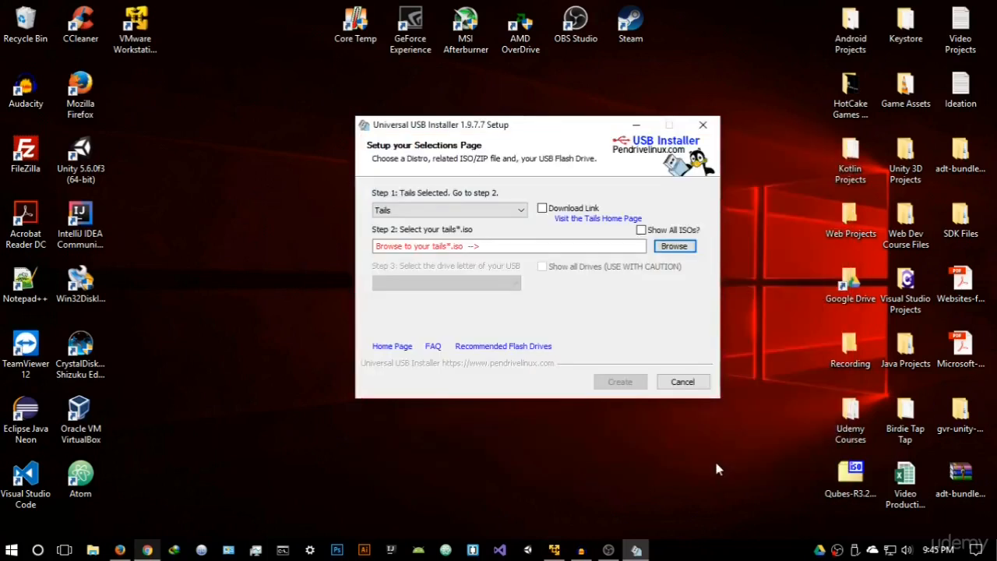
- Select the G: UUI 7GB drive as the target and enable Fat32 formatting for it
left_click(485, 285)
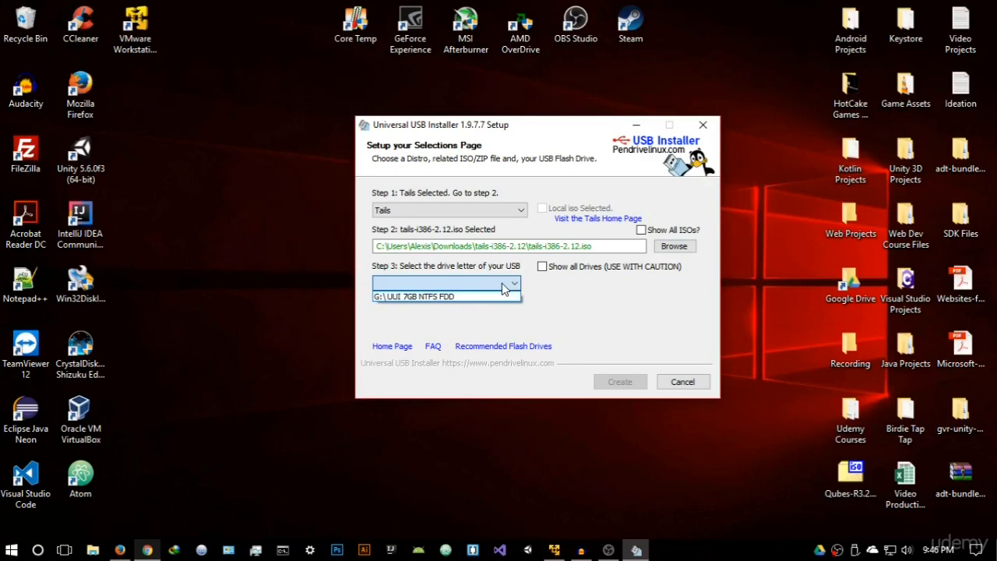
left_click(447, 300)
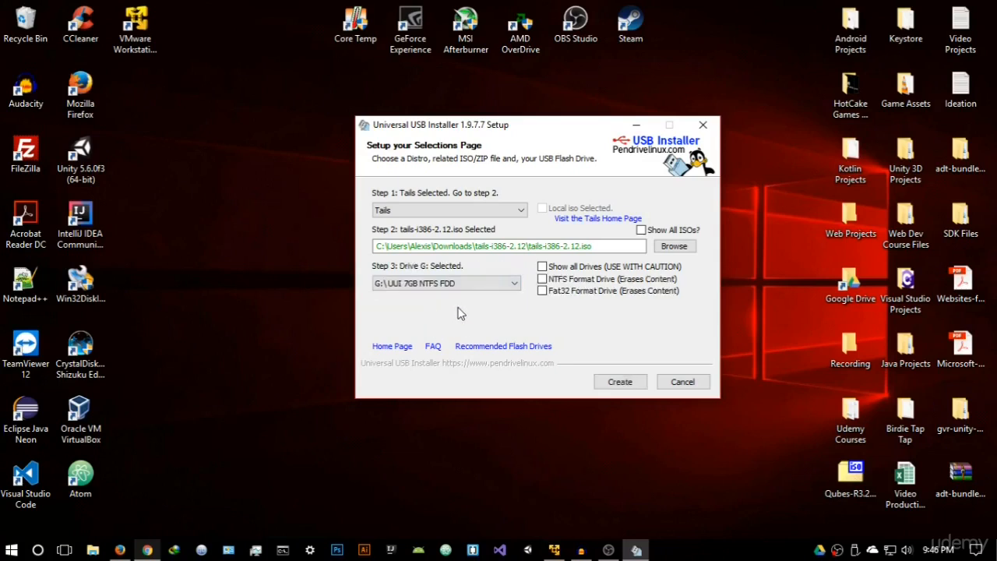
left_click(591, 295)
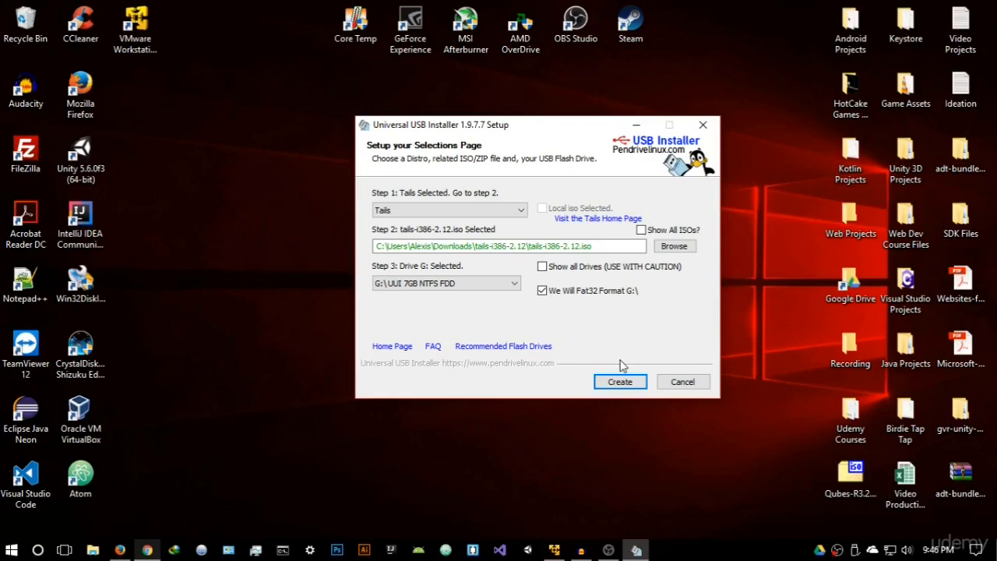
- Close Universal USB Installer without creating the stick and refresh the desktop
left_click(704, 126)
right_click(566, 155)
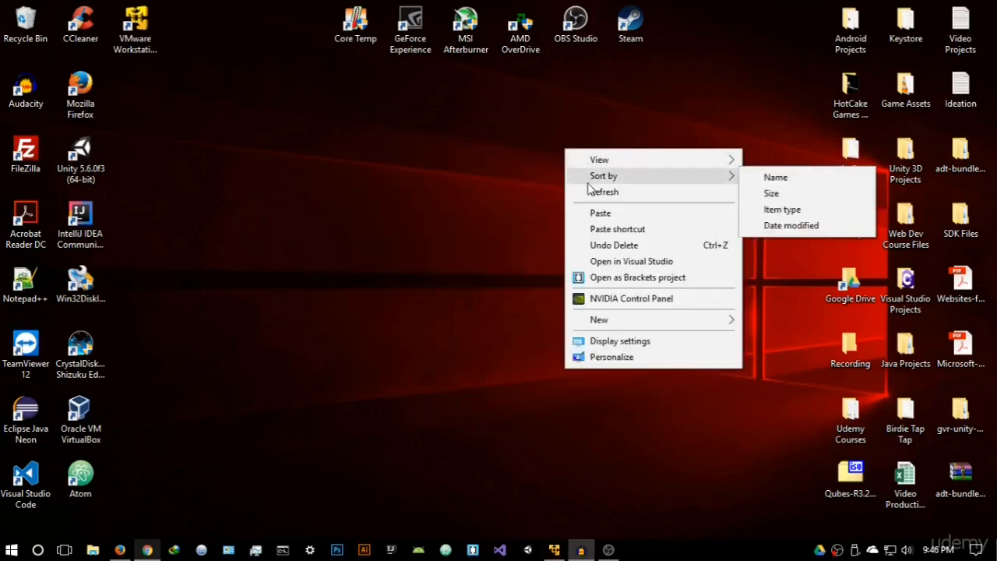
left_click(590, 193)
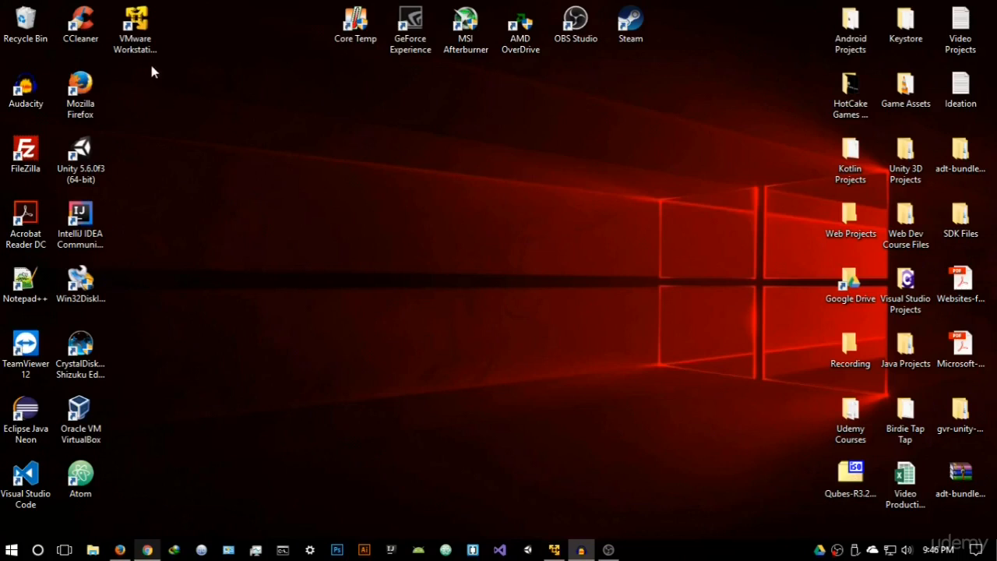
- Launch VMware Workstation 12 Player and start creating a new virtual machine
left_click(138, 39)
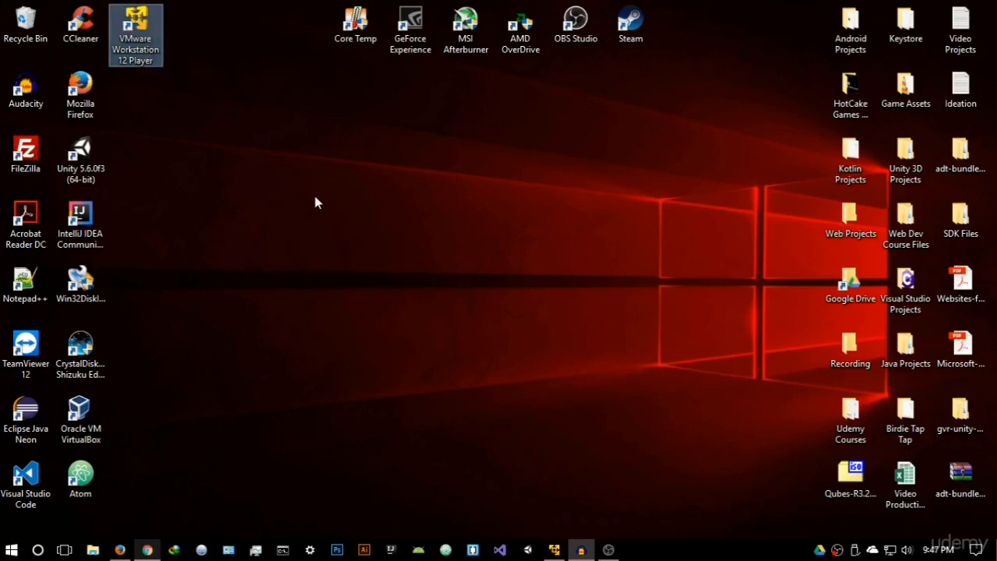
key("Return")
left_click_drag(372, 81, 536, 87)
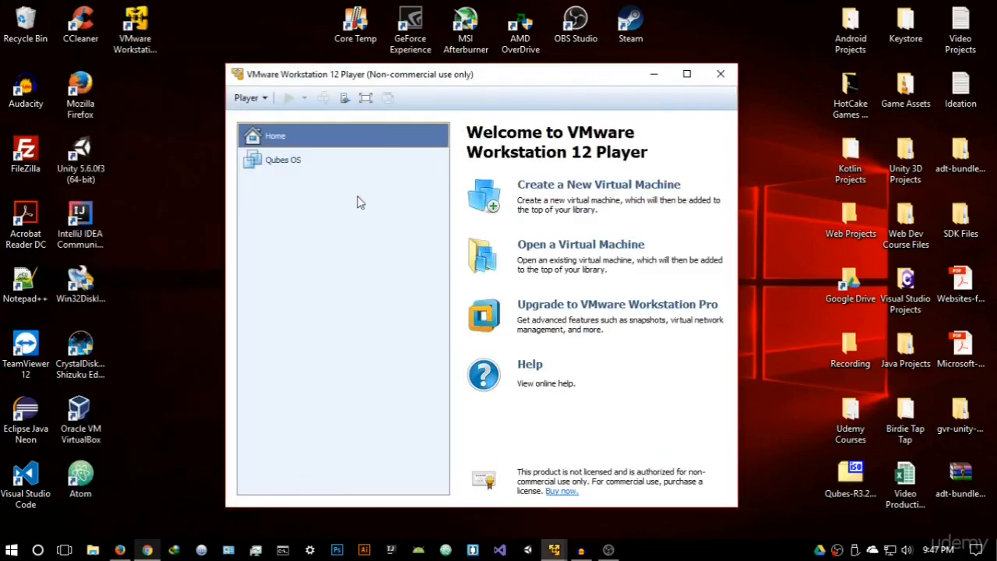
left_click(633, 187)
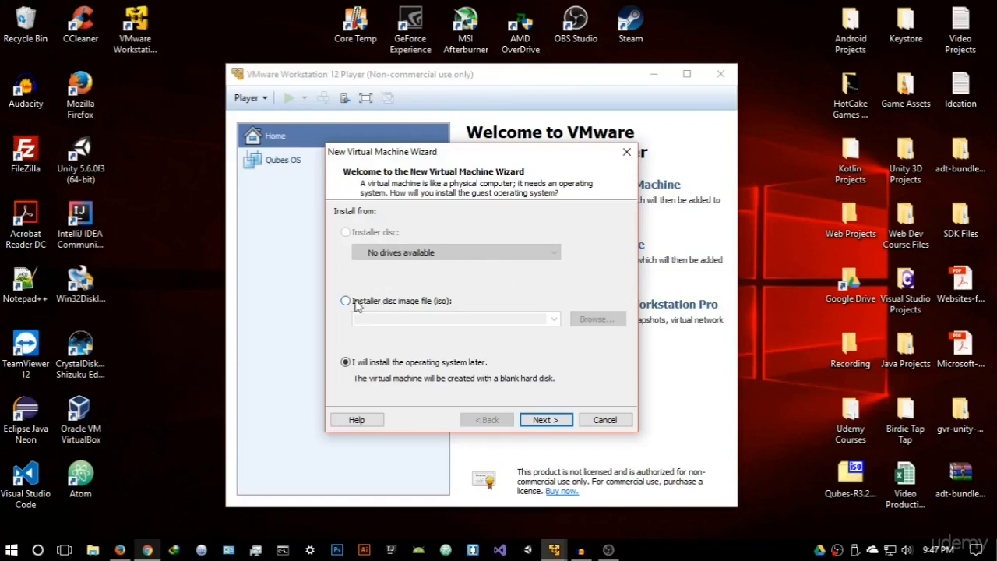
- Use the tails-i386-2.12 ISO from Downloads as the virtual machine's installer disc image and continue
left_click(451, 306)
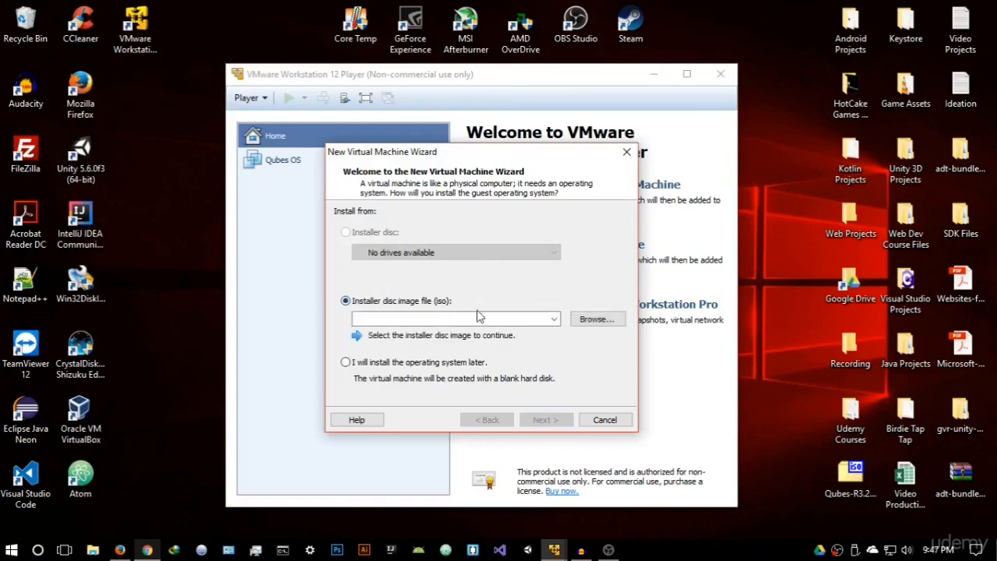
left_click(599, 320)
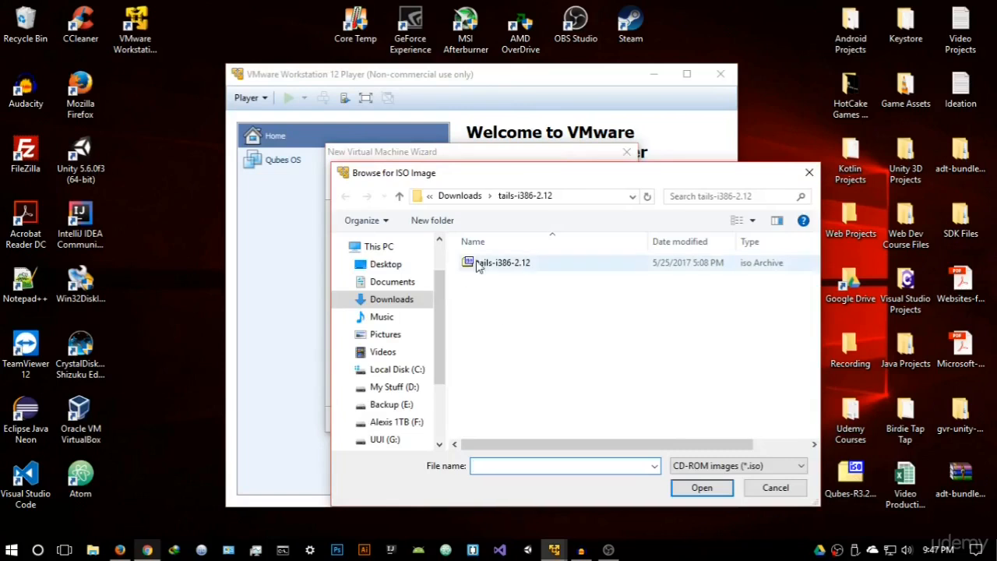
left_click(480, 266)
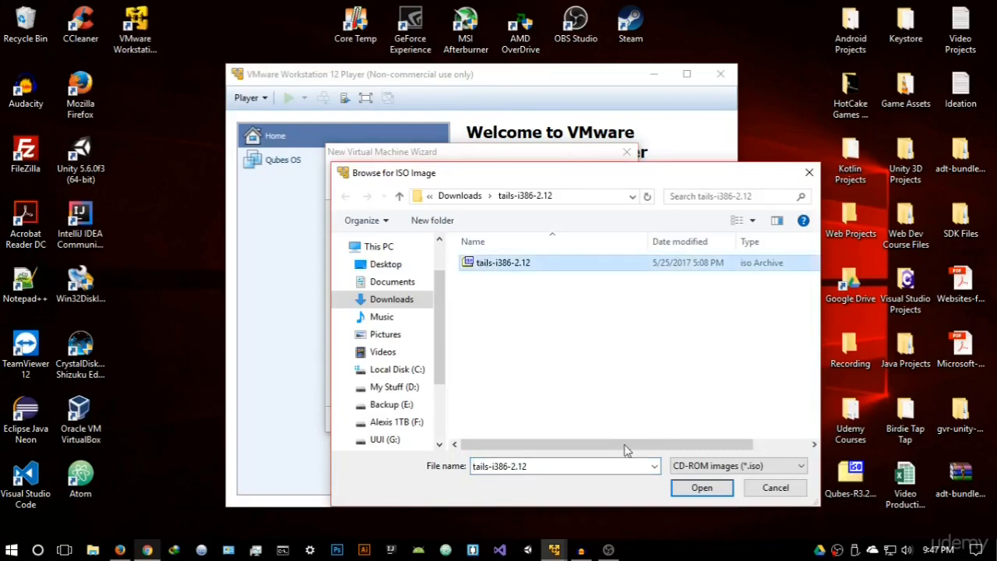
left_click(679, 489)
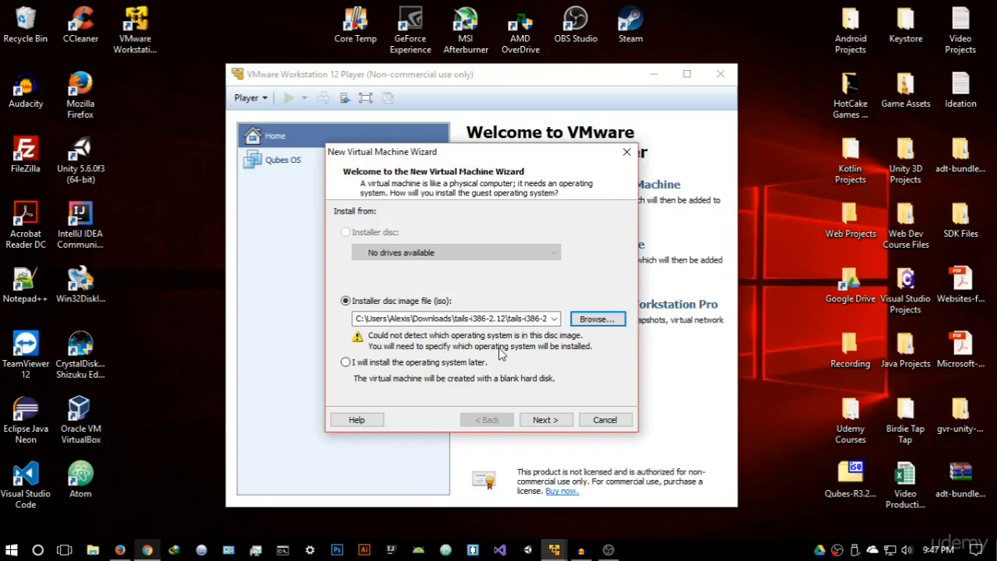
left_click(549, 420)
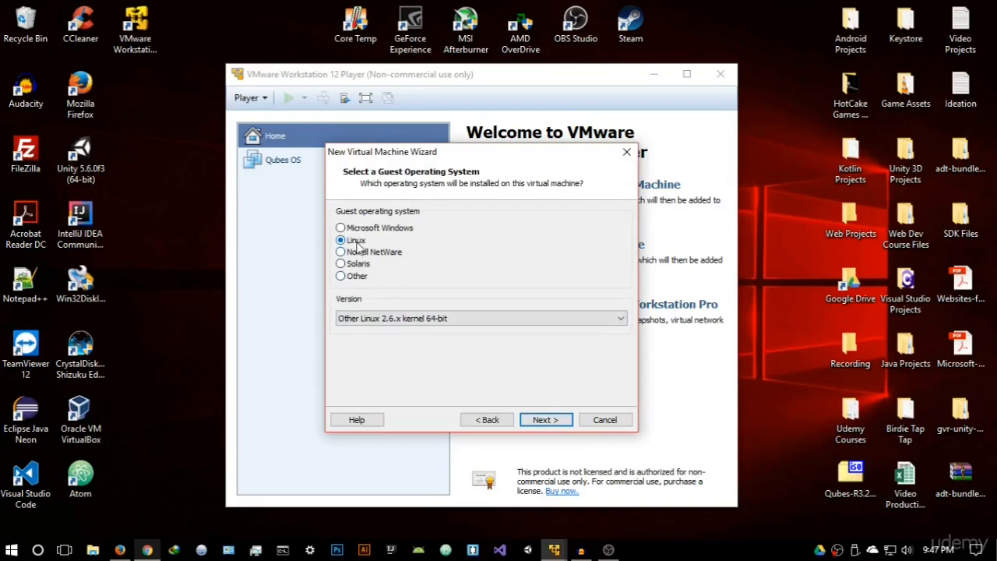
- Set the guest operating system version to Other Linux 2.6.x kernel 64-bit and continue
left_click(448, 316)
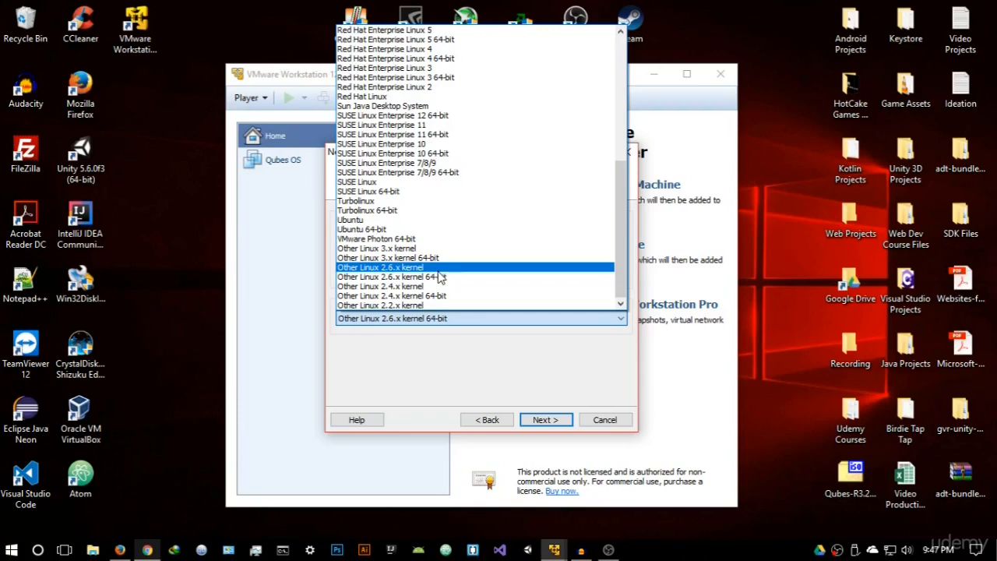
left_click(447, 279)
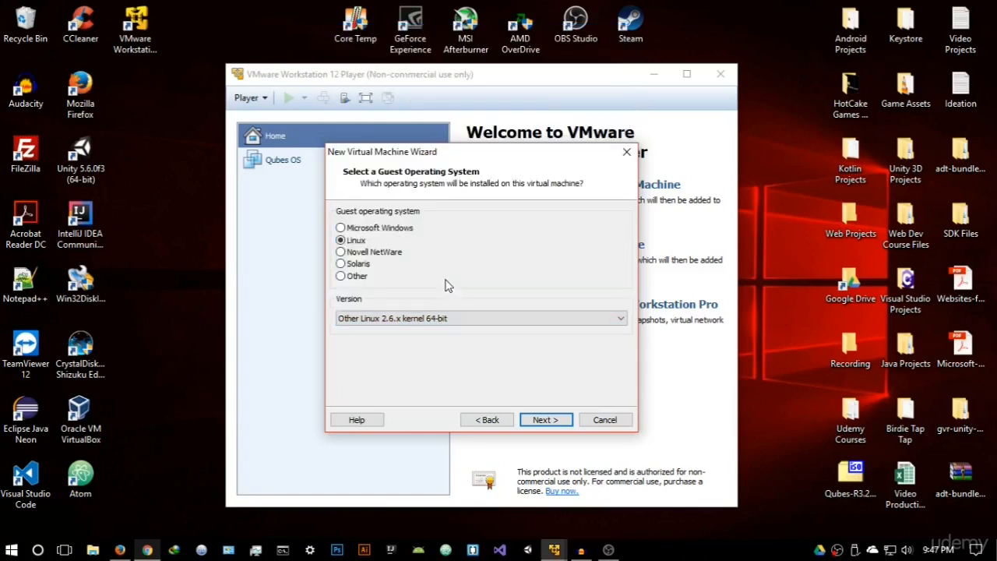
left_click(545, 419)
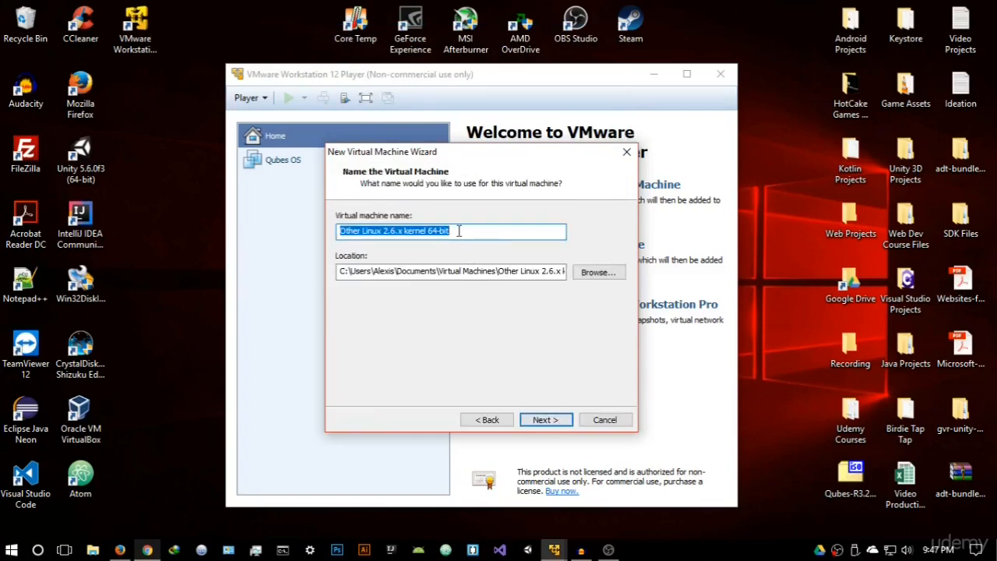
- Name the virtual machine Tails and select the Virtual OS folder on the My Stuff (D:) drive for its location
key("BackSpace")
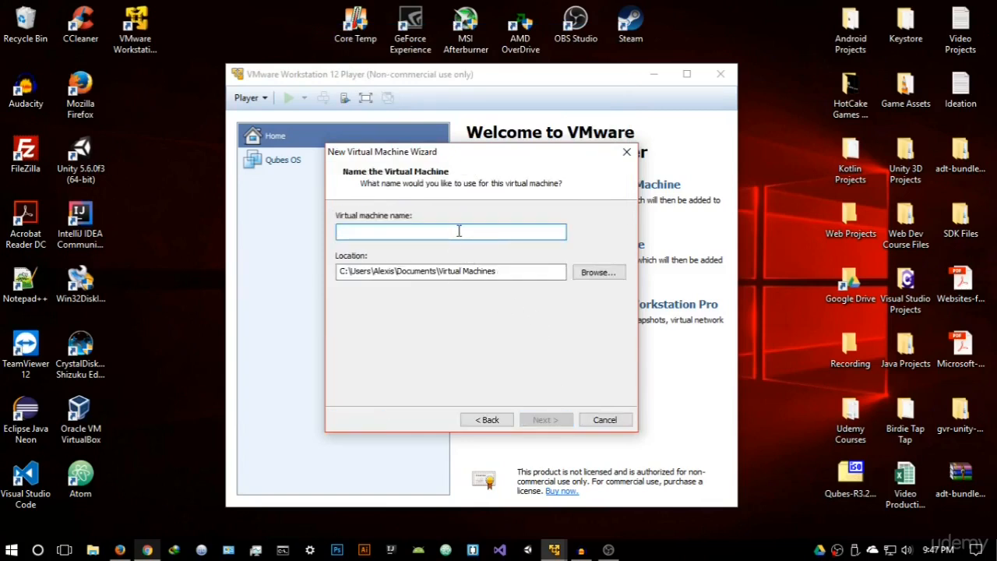
type("Tails")
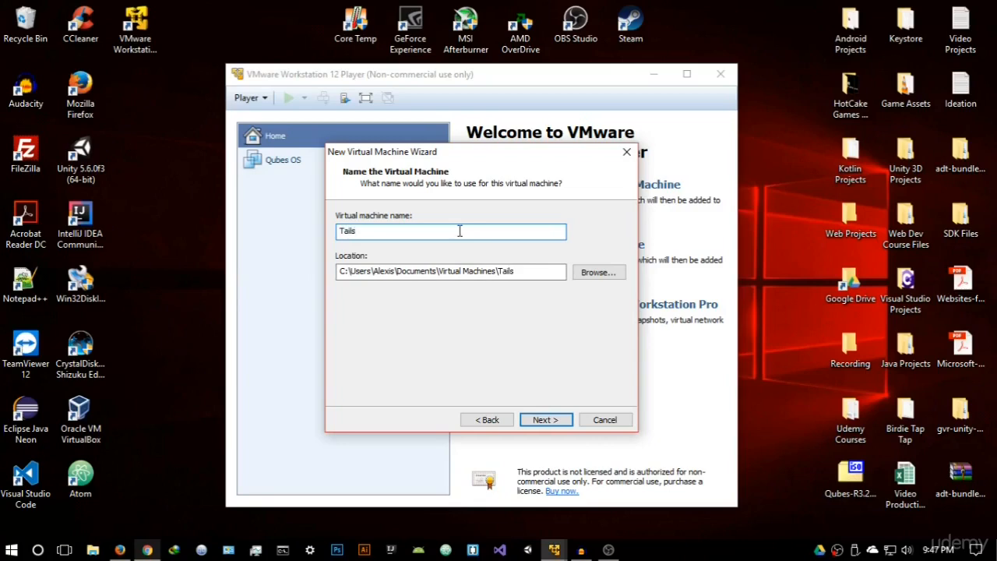
left_click(596, 274)
scroll(467, 288, "down", 4)
scroll(459, 296, "up", 2)
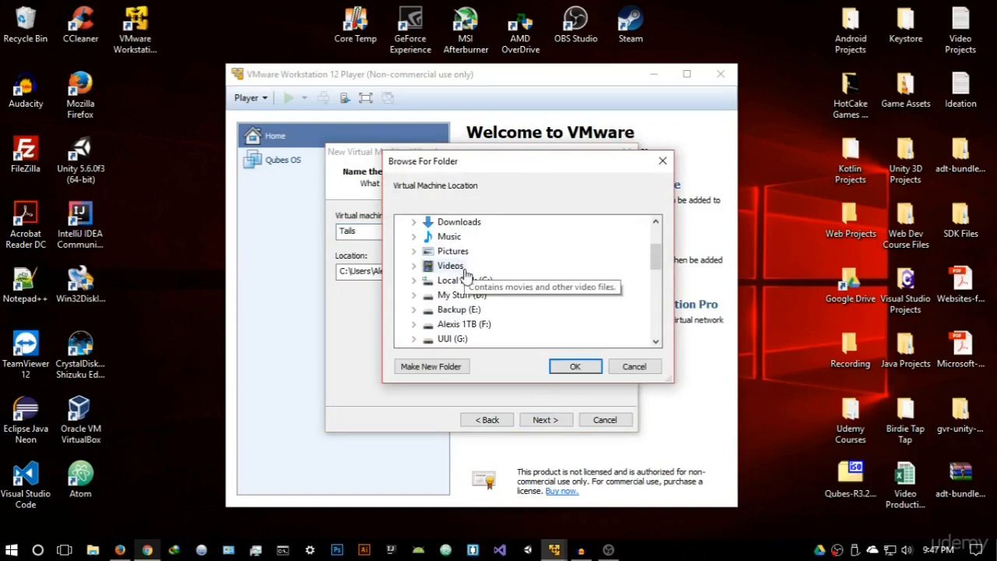
double_click(463, 299)
scroll(494, 296, "down", 2)
left_click(470, 250)
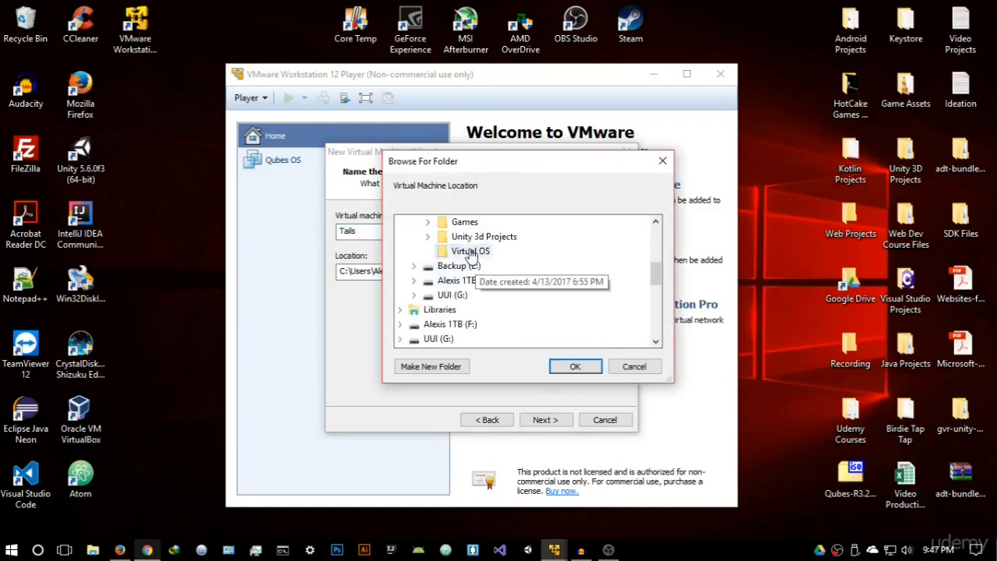
- Create a folder named Tails inside Virtual OS, set it as the virtual machine's location and continue
left_click(459, 368)
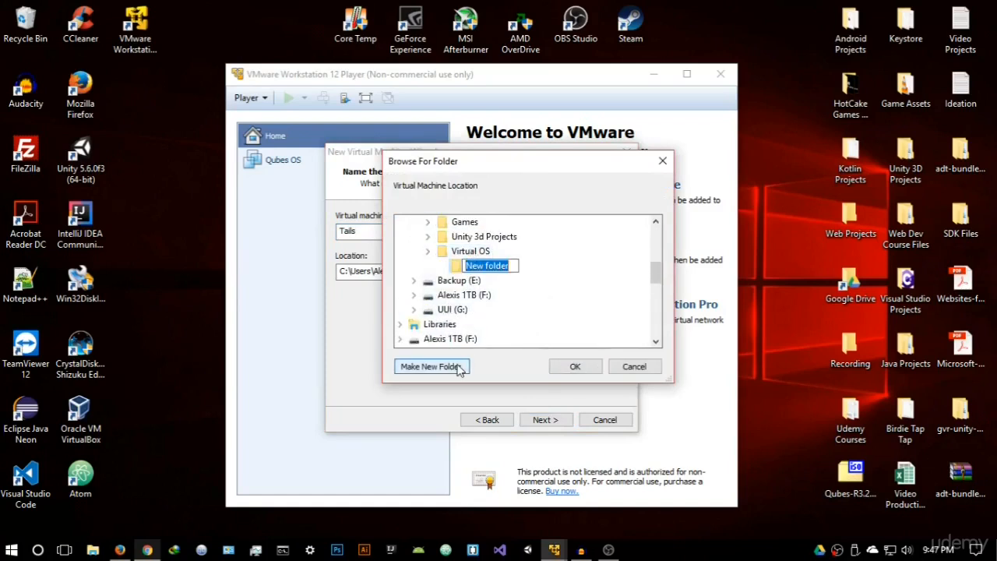
key("BackSpace")
type("Tails")
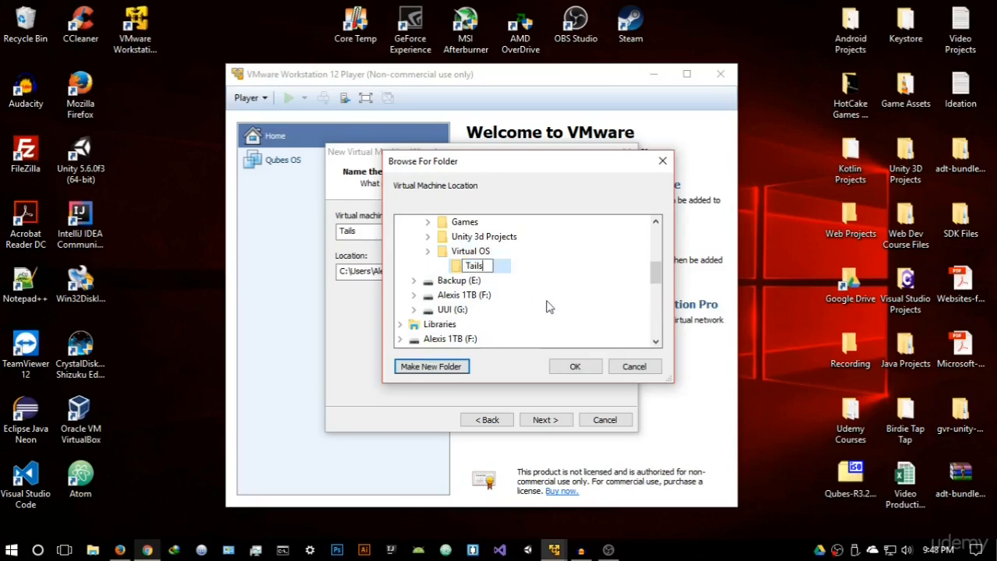
left_click(503, 271)
left_click(575, 367)
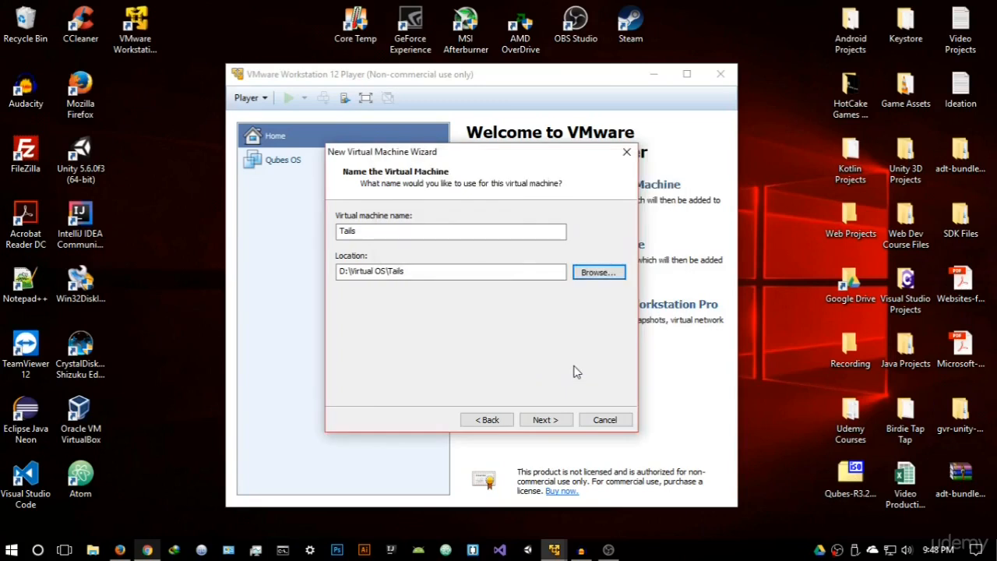
left_click(568, 424)
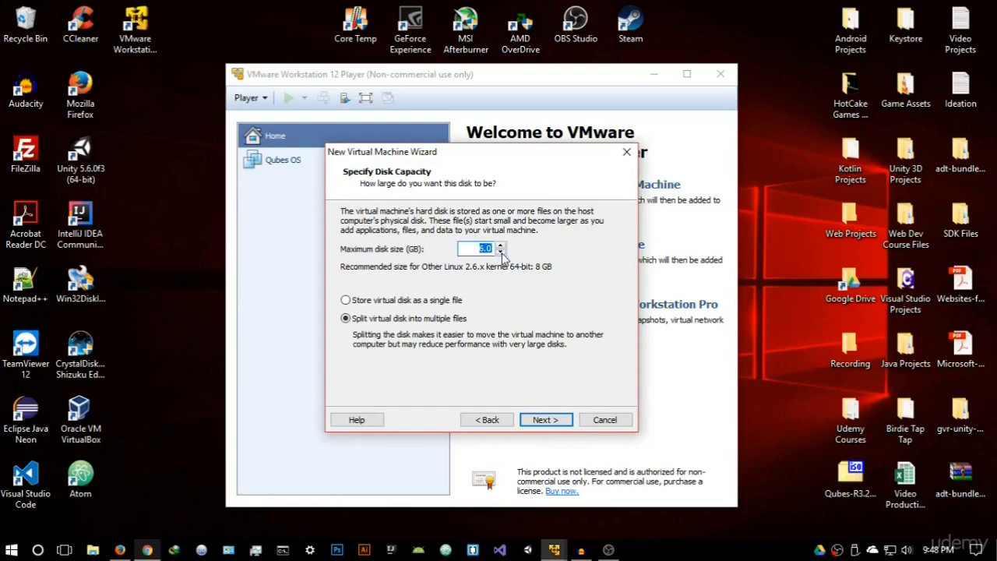
- Set the maximum disk size to 2 GB, store the virtual disk as a single file and continue
left_click(501, 252)
left_click(502, 252)
left_click(501, 253)
left_click(502, 252)
left_click(357, 303)
left_click(556, 421)
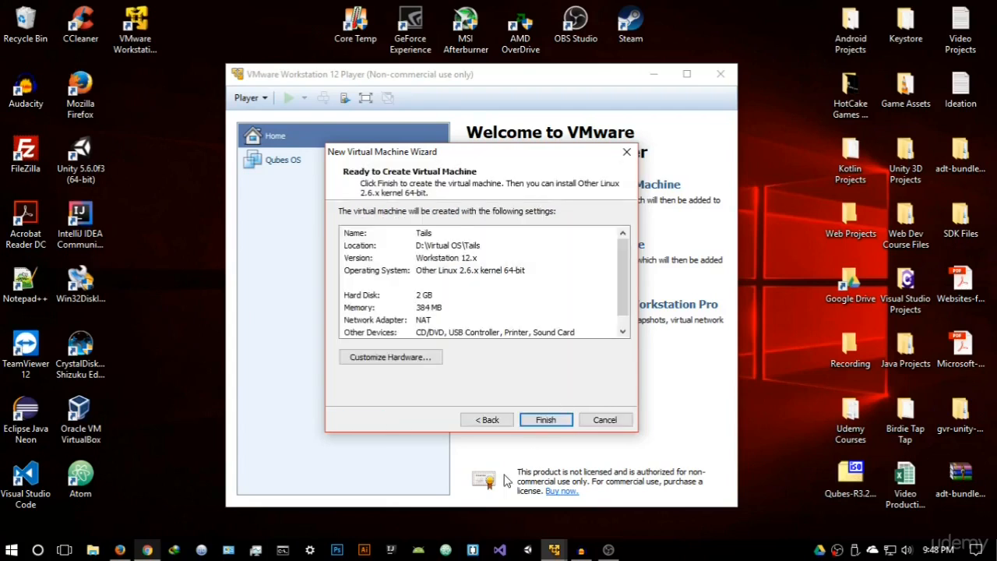
- Customize the virtual machine's hardware with 2048 MB of memory and 2 processor cores
left_click(434, 357)
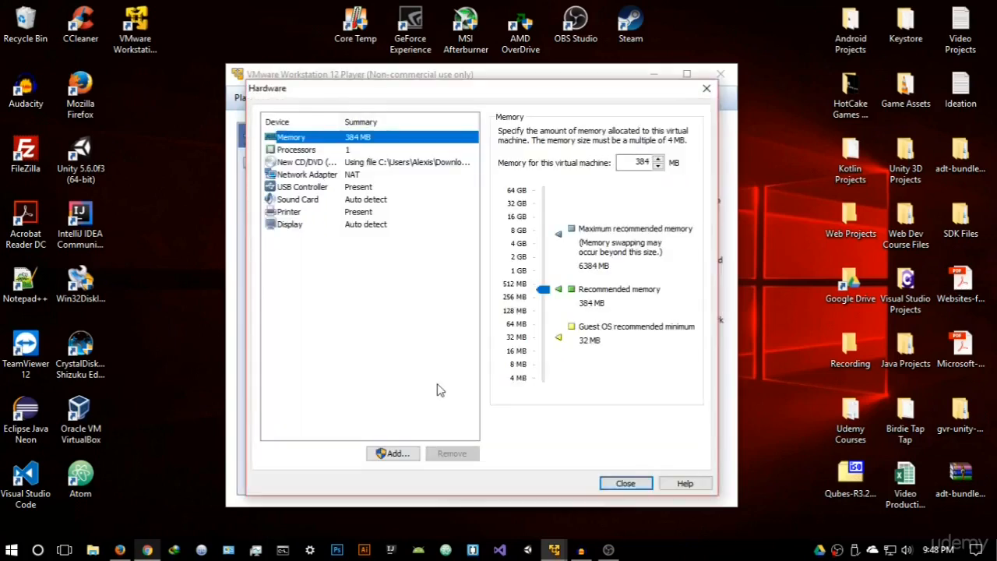
left_click_drag(543, 289, 545, 262)
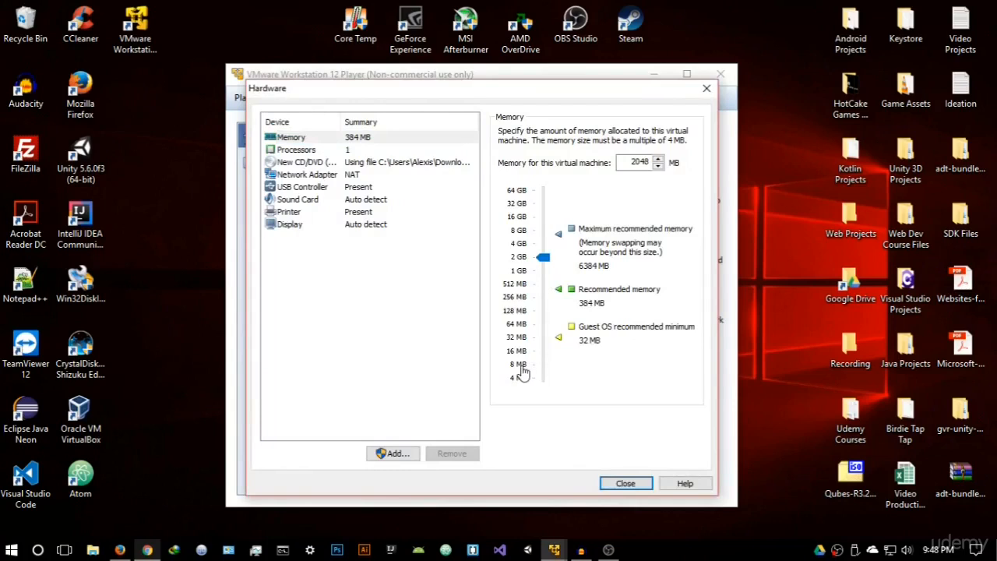
left_click(394, 152)
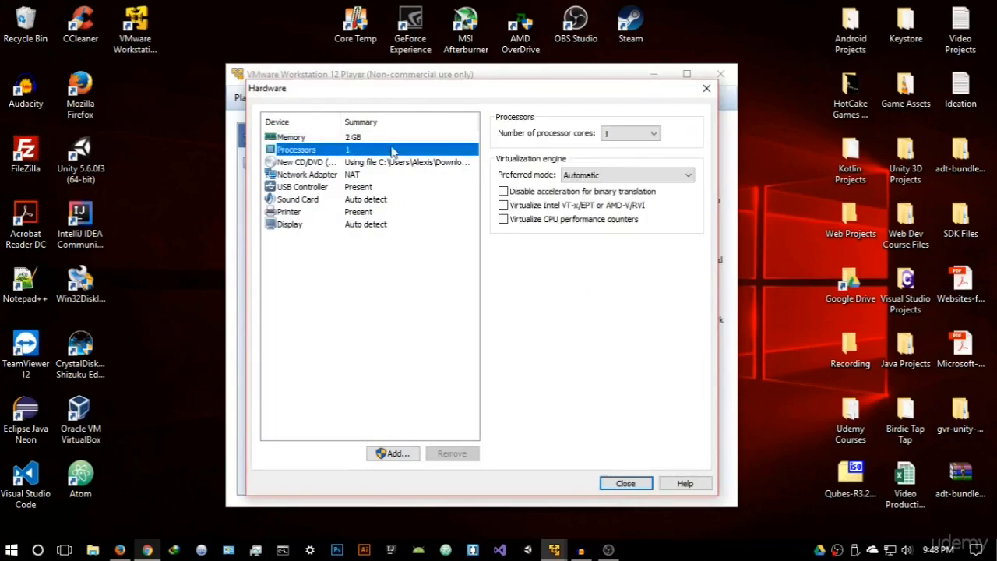
left_click(650, 134)
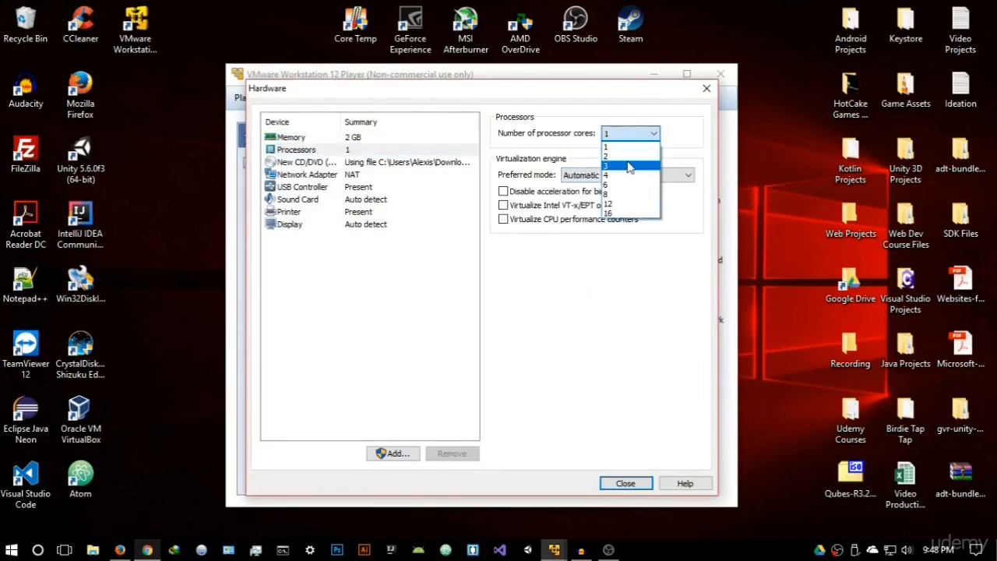
left_click(624, 157)
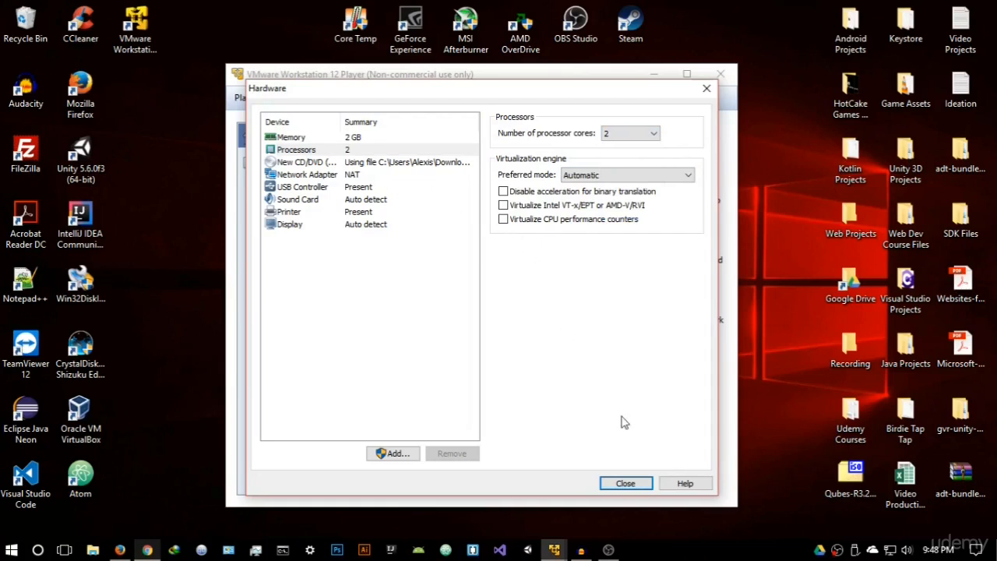
left_click(639, 484)
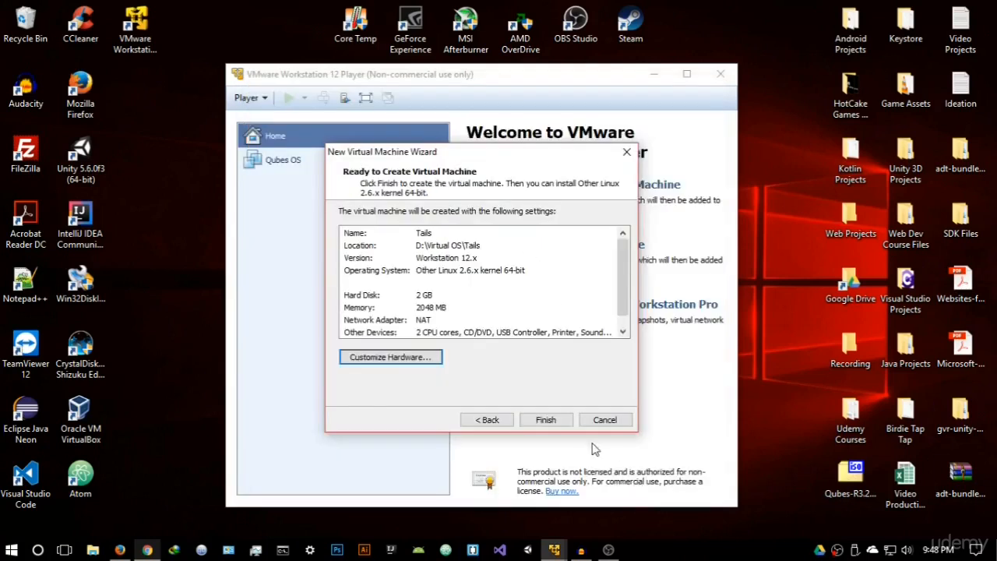
- Finish creating the Tails virtual machine and boot it with the default Tails entry in a maximized window
left_click(545, 421)
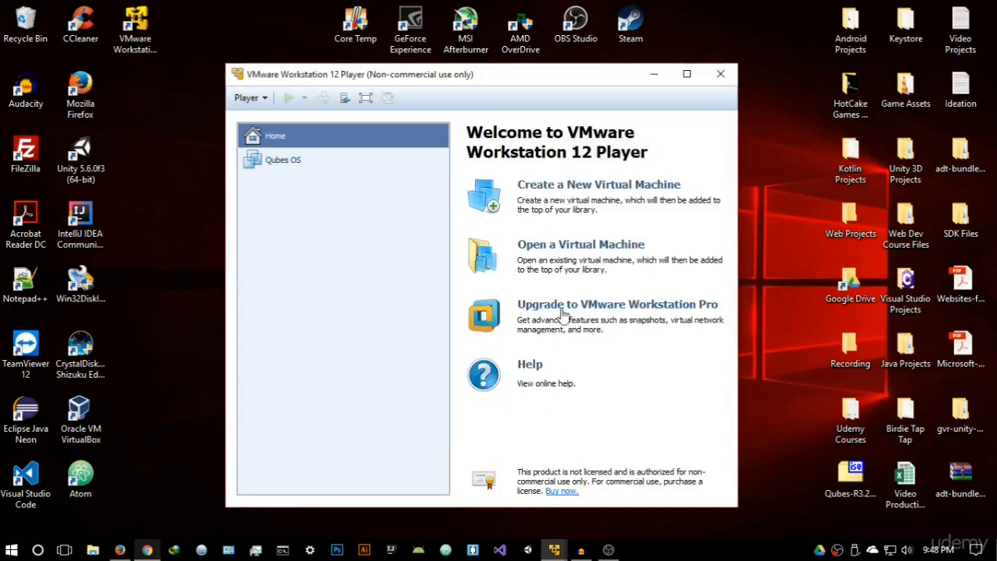
left_click(287, 98)
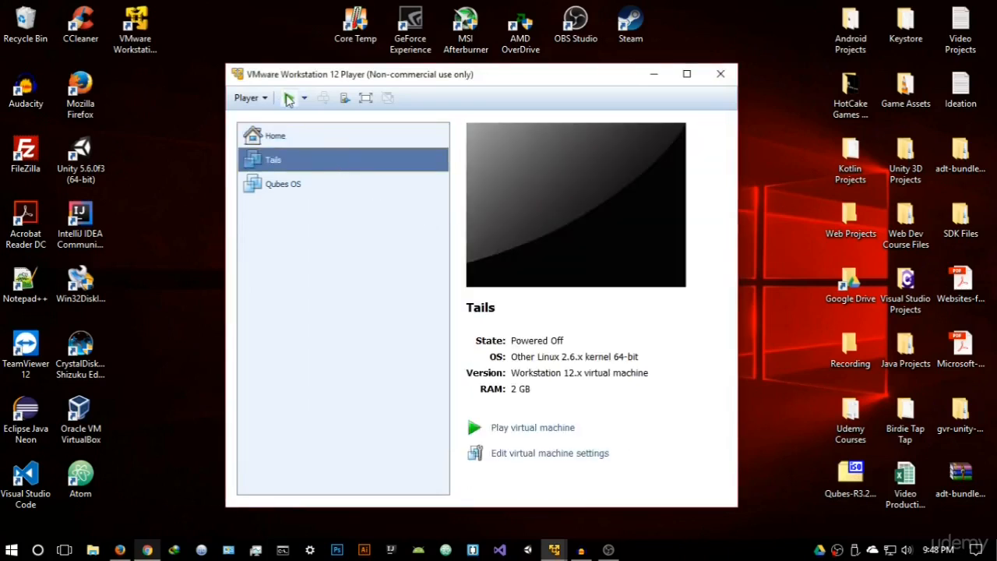
left_click_drag(523, 77, 524, 67)
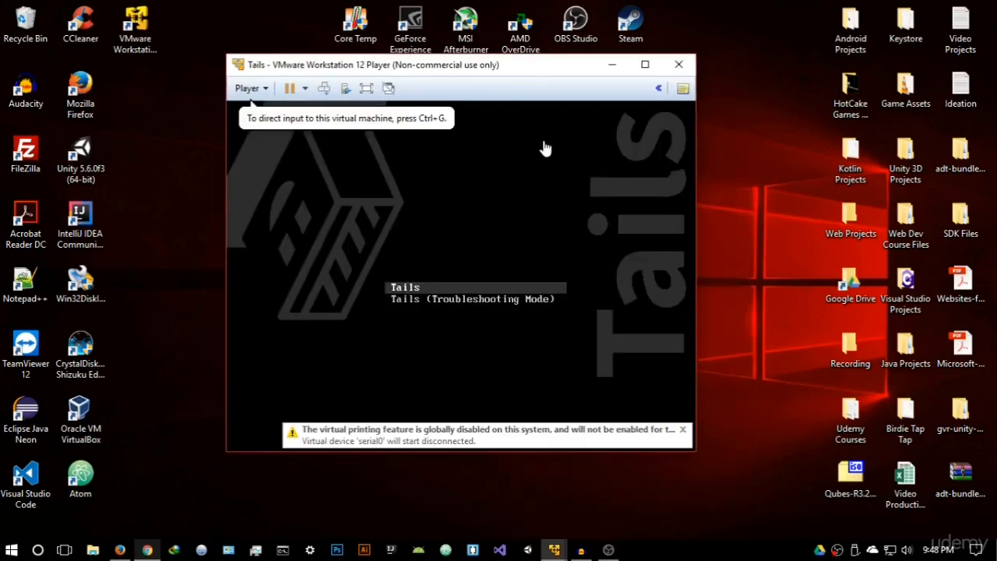
left_click(543, 192)
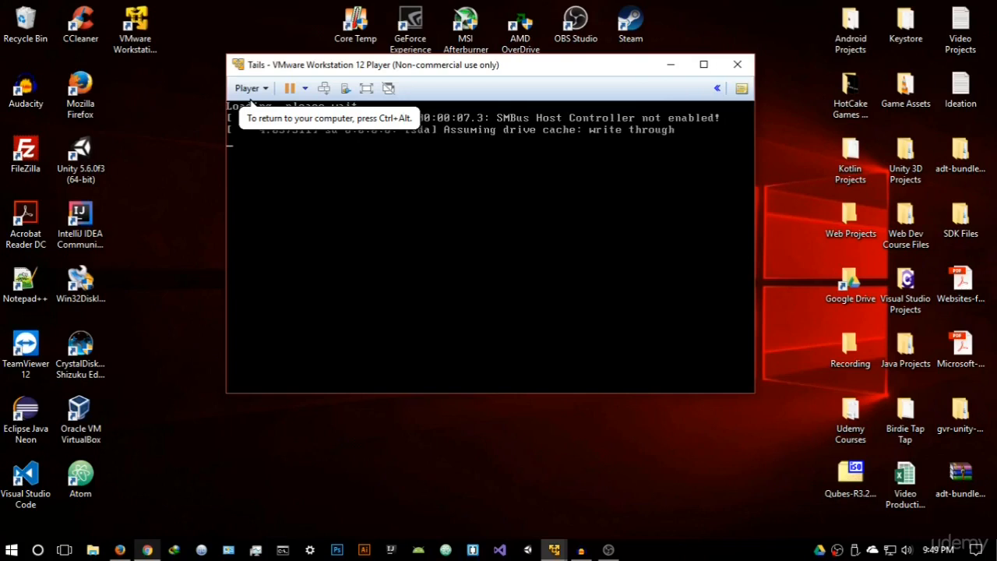
left_click(703, 65)
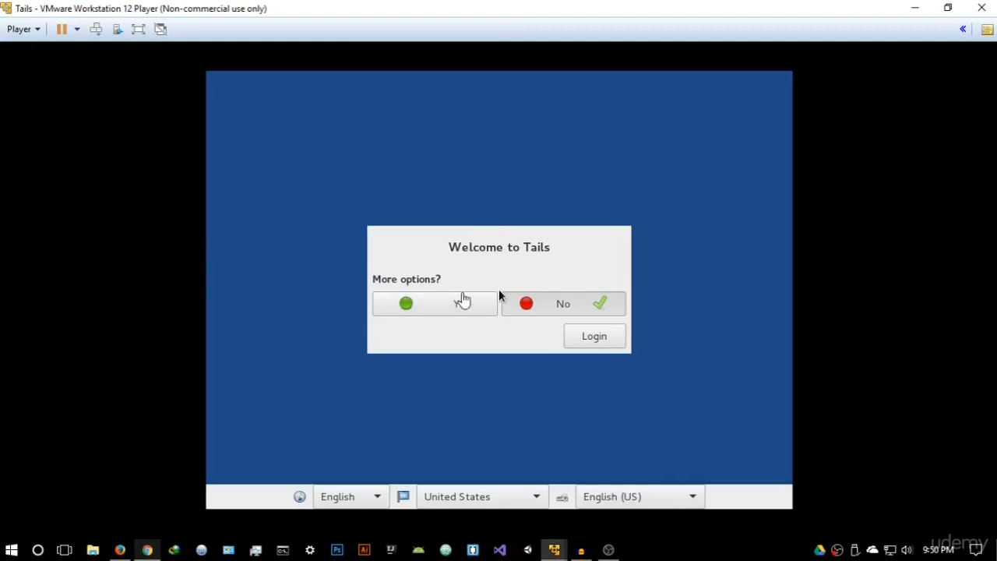
- Open the additional Tails startup options and log in with all MAC addresses spoofed, a direct Tor connection and no administration password
left_click(429, 304)
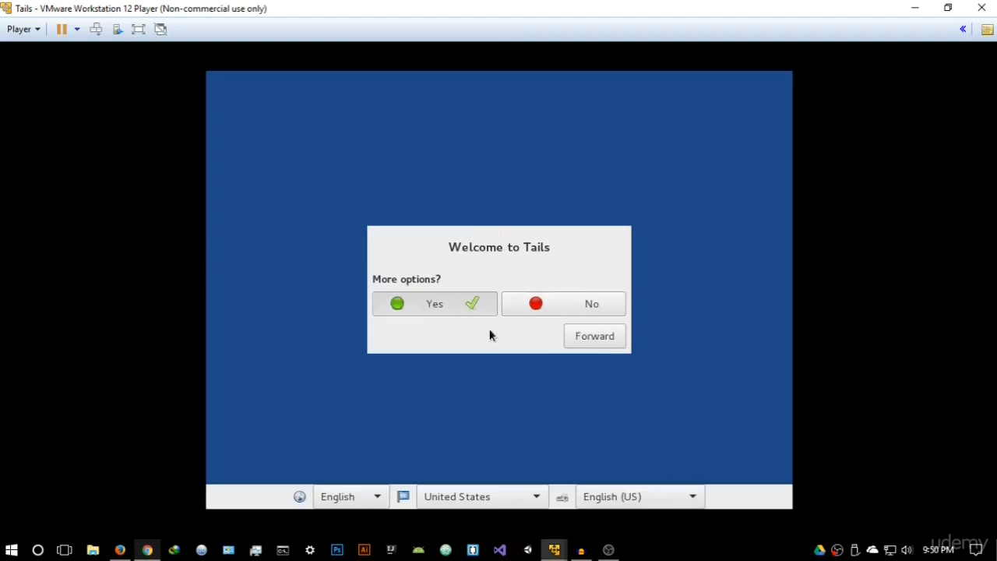
left_click(580, 339)
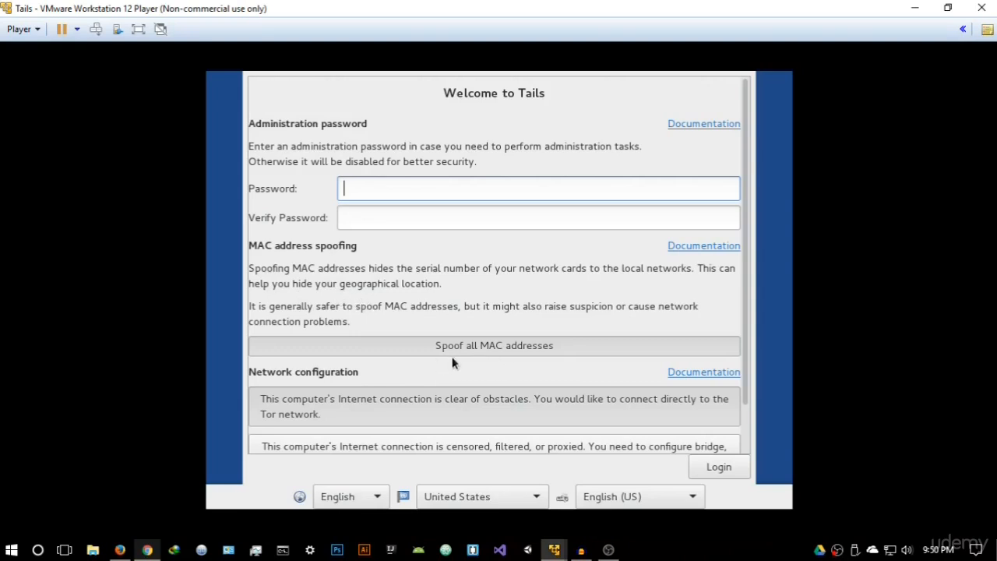
left_click(490, 350)
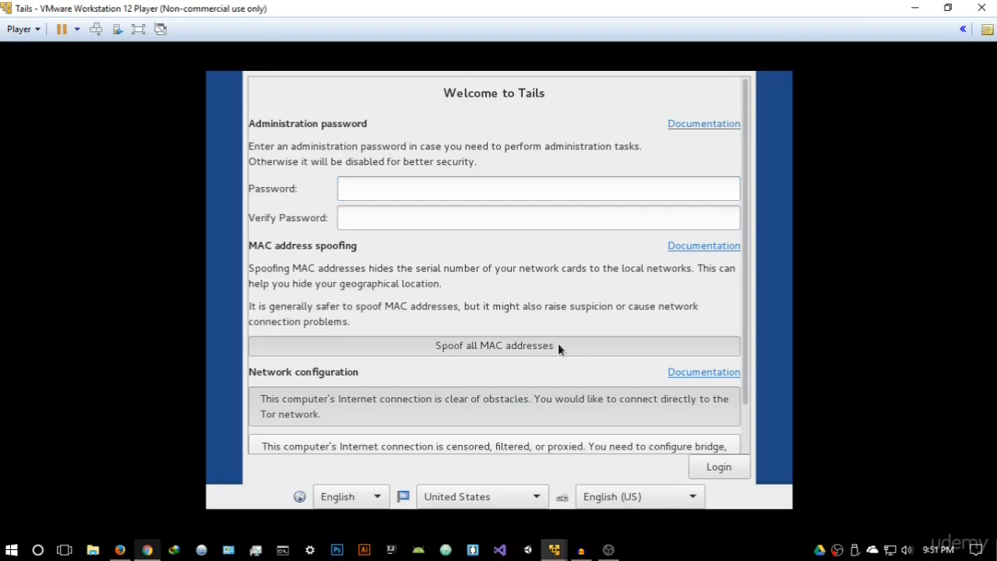
scroll(494, 345, "down", 1)
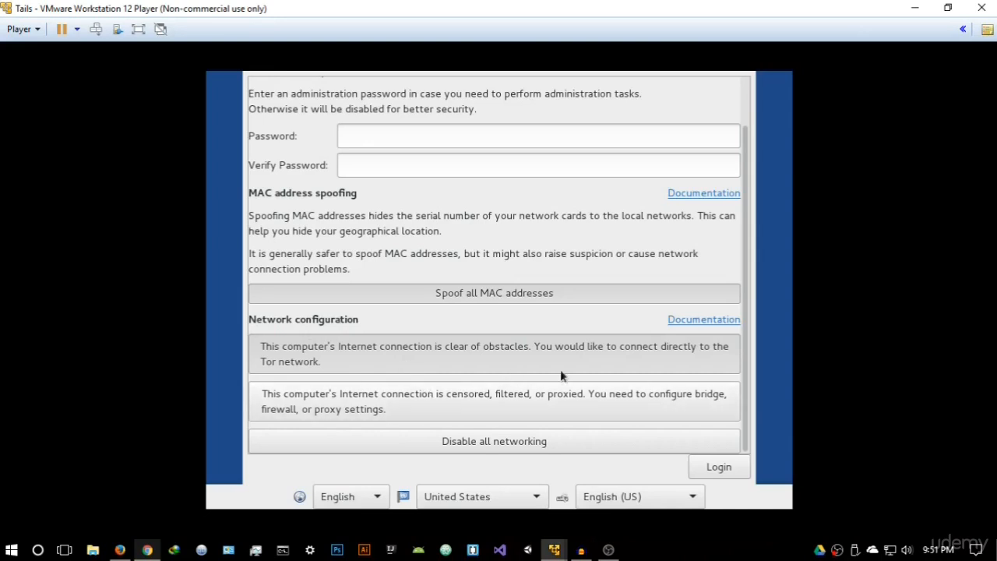
scroll(482, 289, "up", 2)
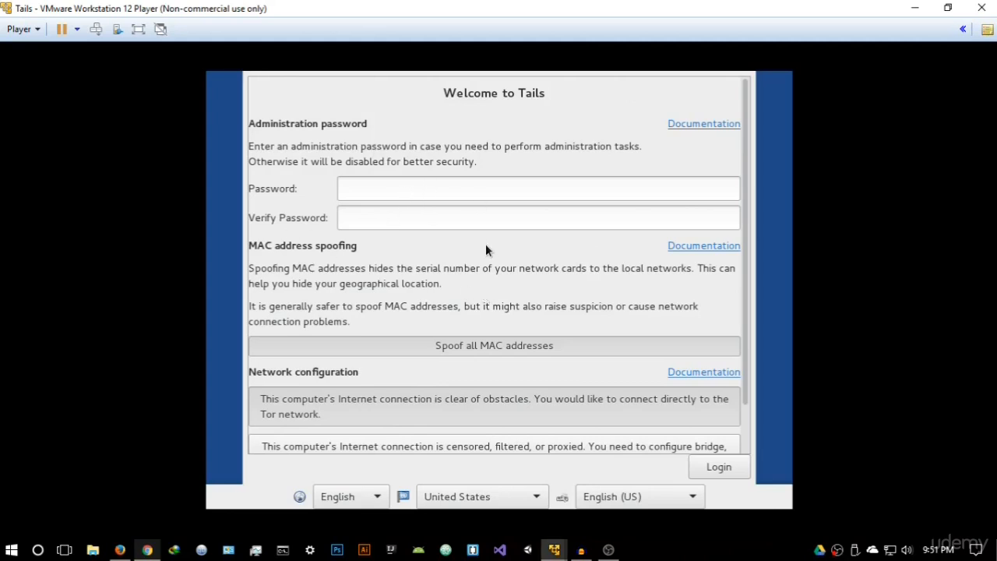
scroll(485, 252, "down", 2)
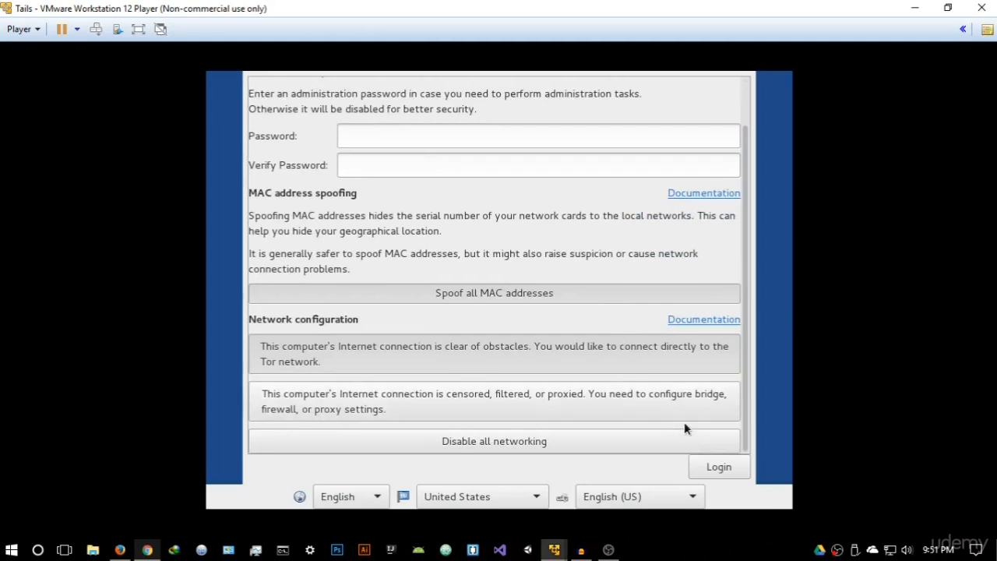
left_click(718, 471)
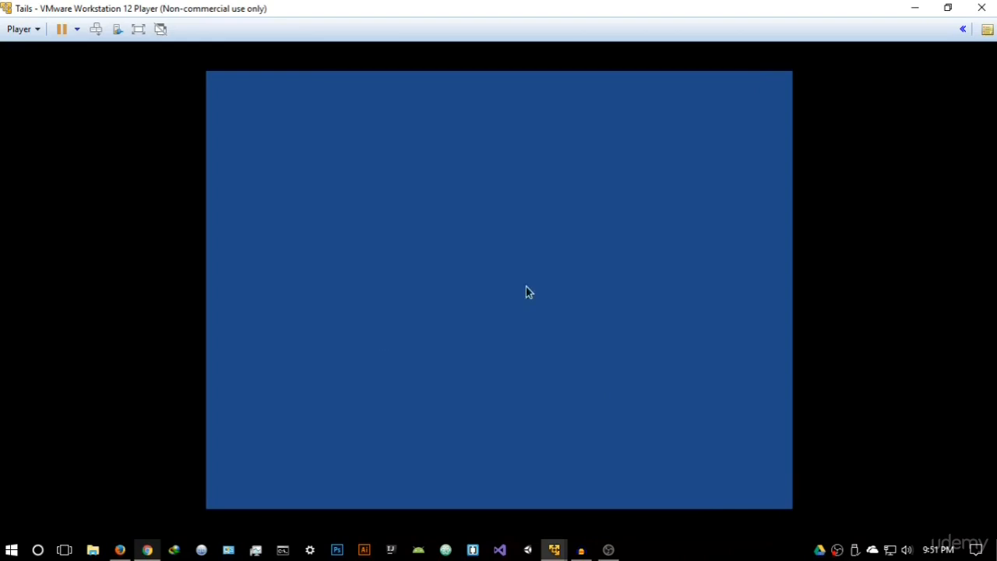